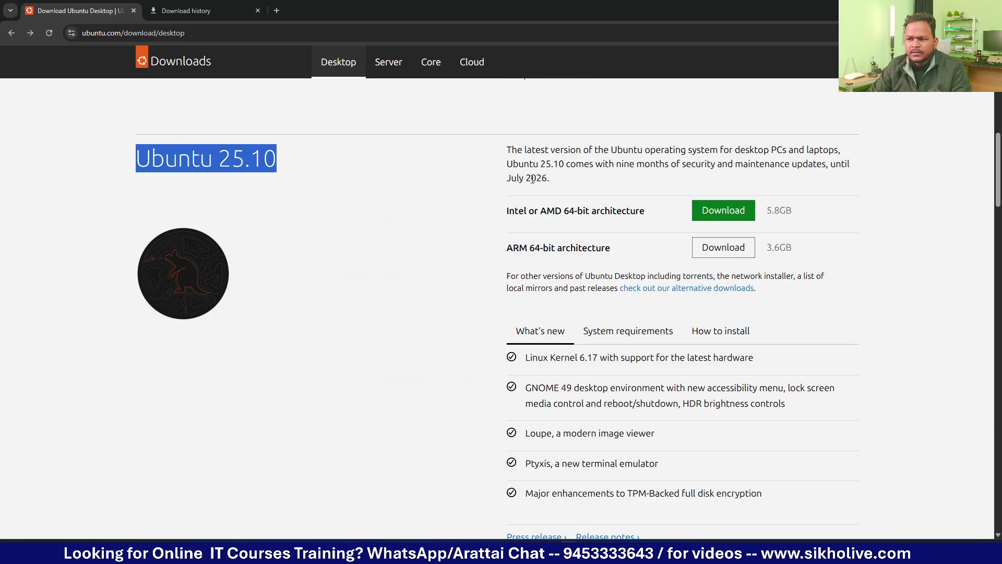
left_click(638, 165)
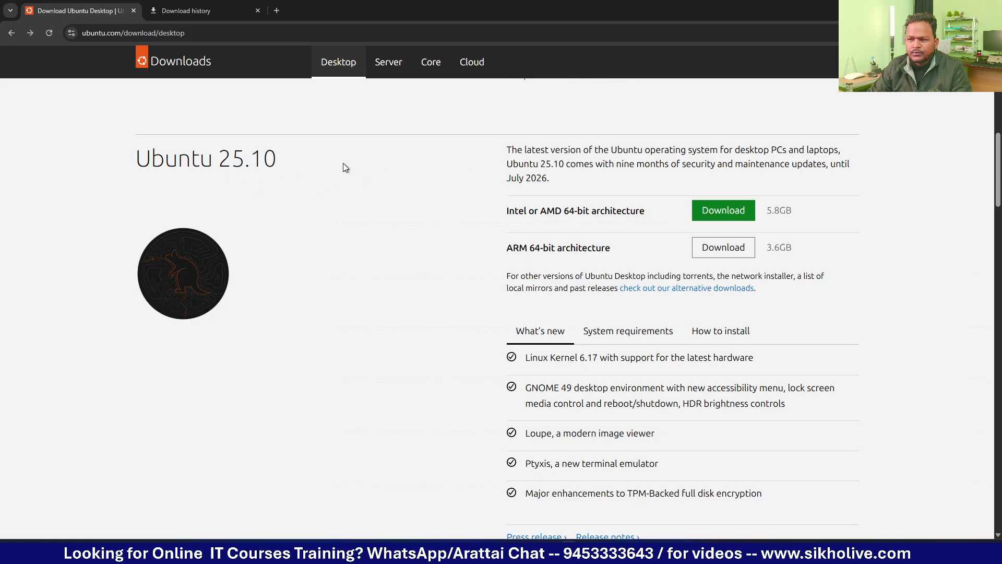
left_click_drag(572, 164, 666, 168)
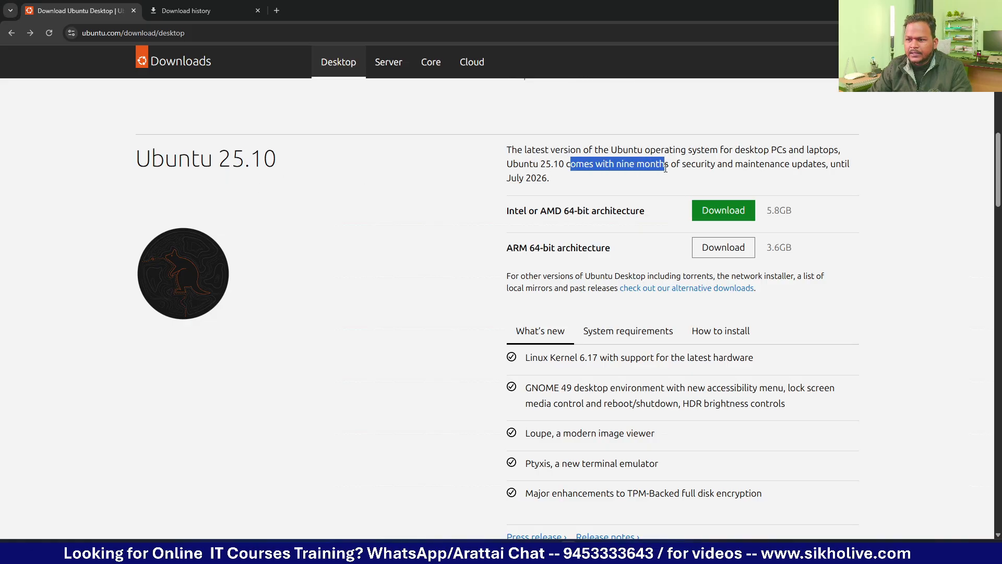
left_click(660, 165)
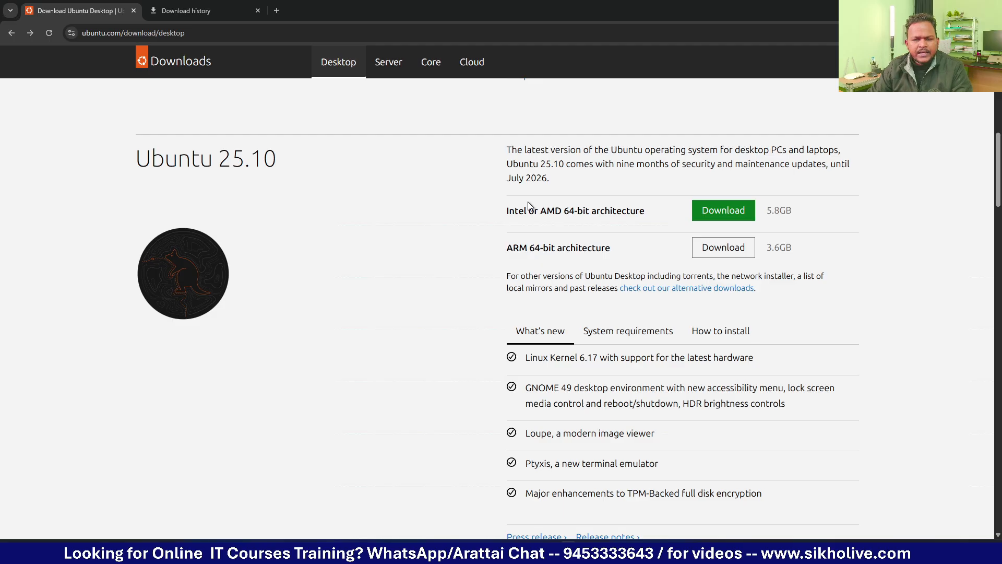
left_click_drag(502, 211, 510, 209)
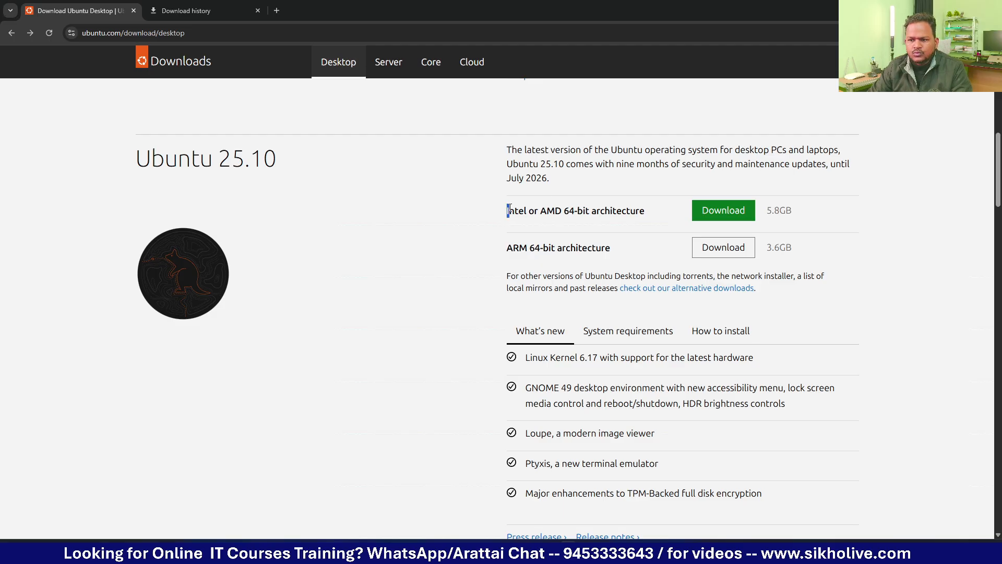
left_click(517, 213)
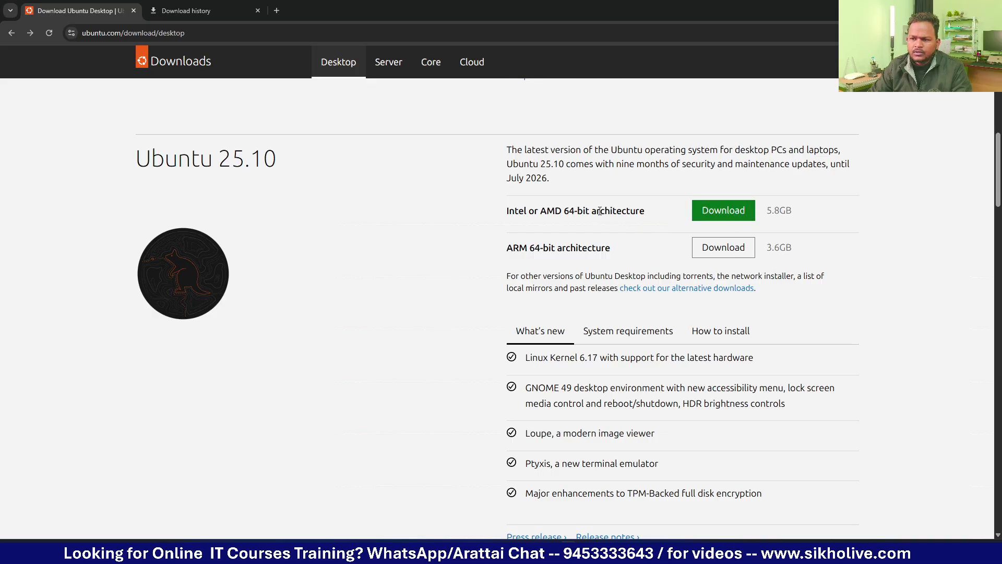
left_click_drag(599, 211, 695, 214)
left_click_drag(611, 248, 529, 248)
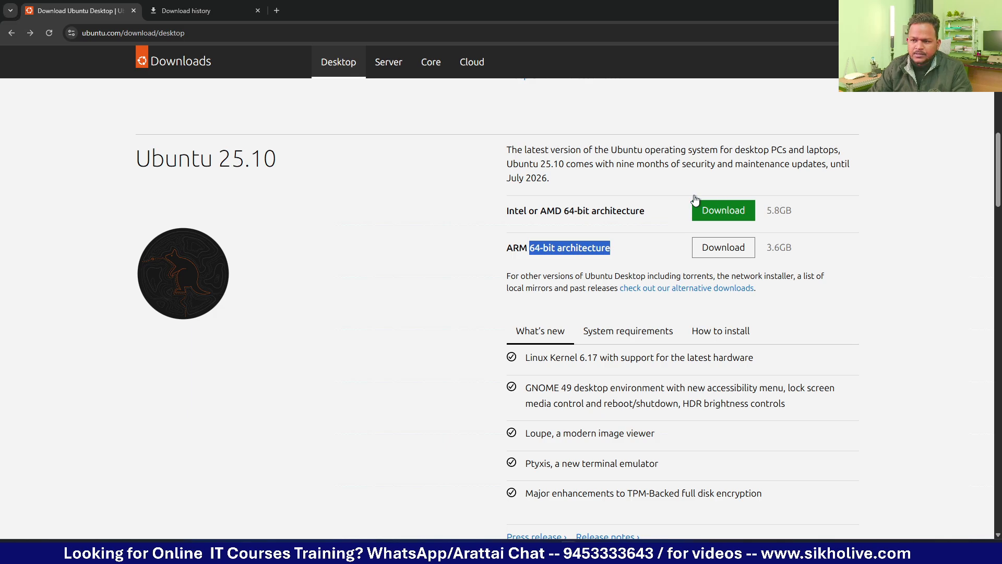
scroll(660, 236, "up", 1)
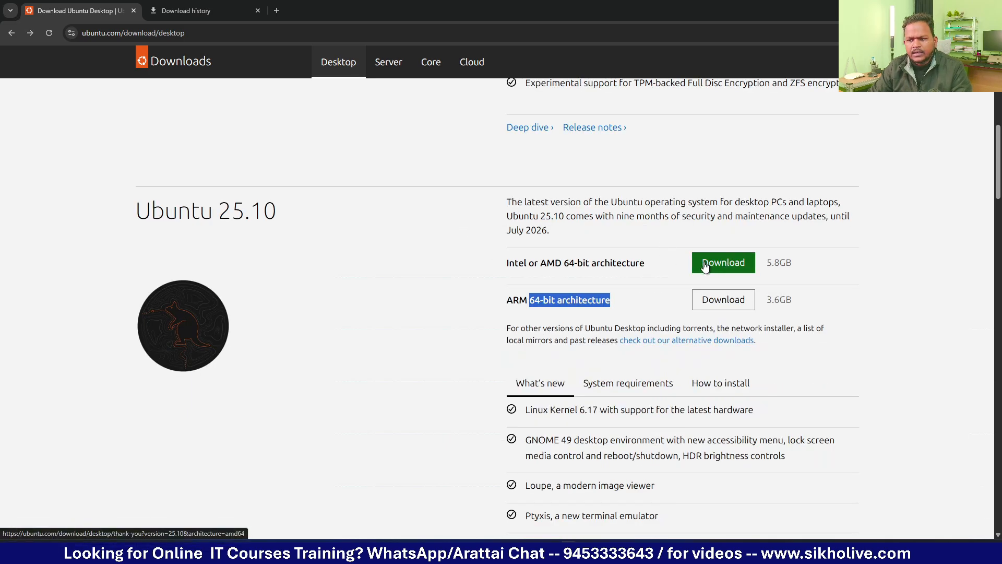
Step: Highlight the Ubuntu 24.04.3 LTS heading and its five years of free updates text
scroll(607, 260, "up", 8)
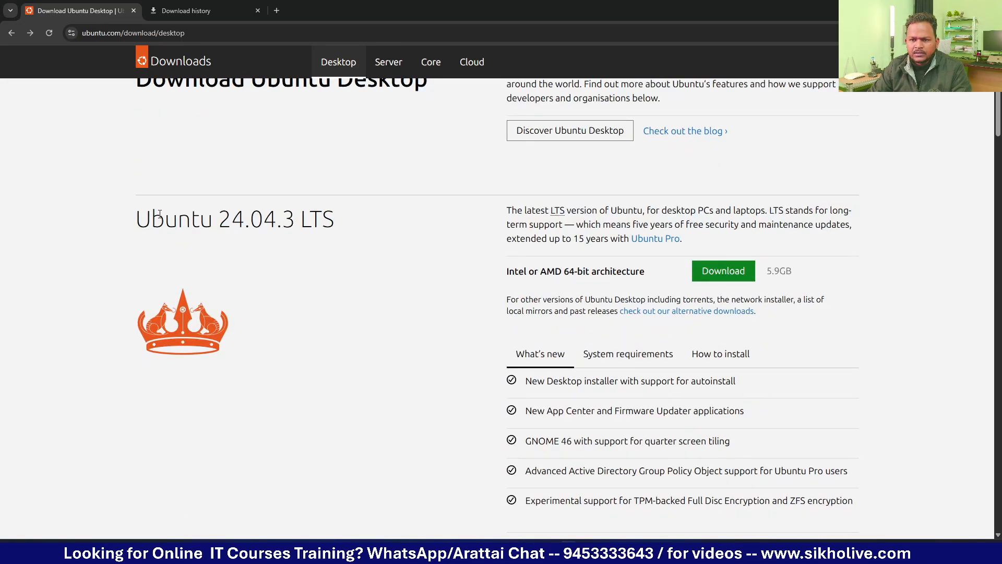
left_click_drag(137, 219, 344, 224)
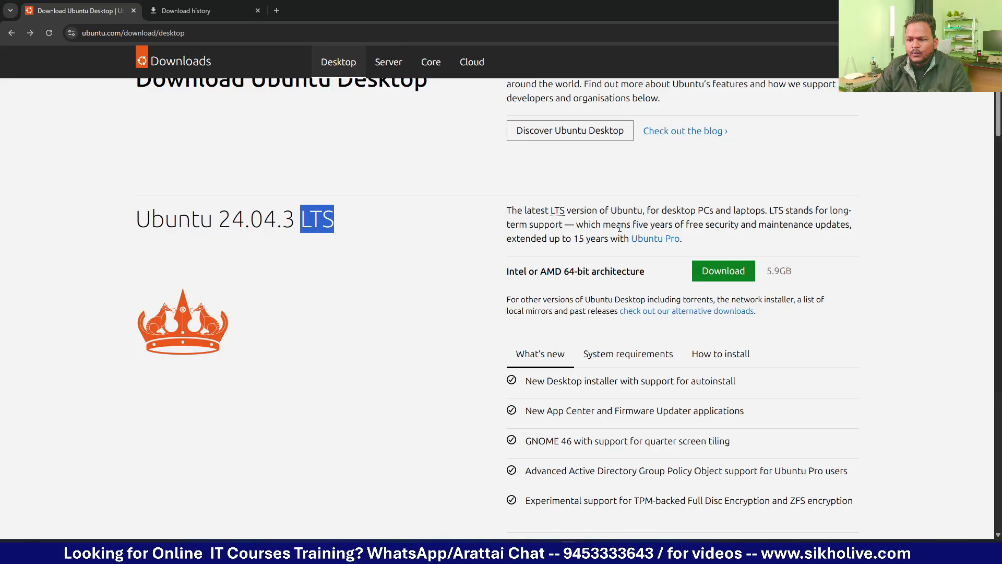
left_click_drag(626, 224, 839, 227)
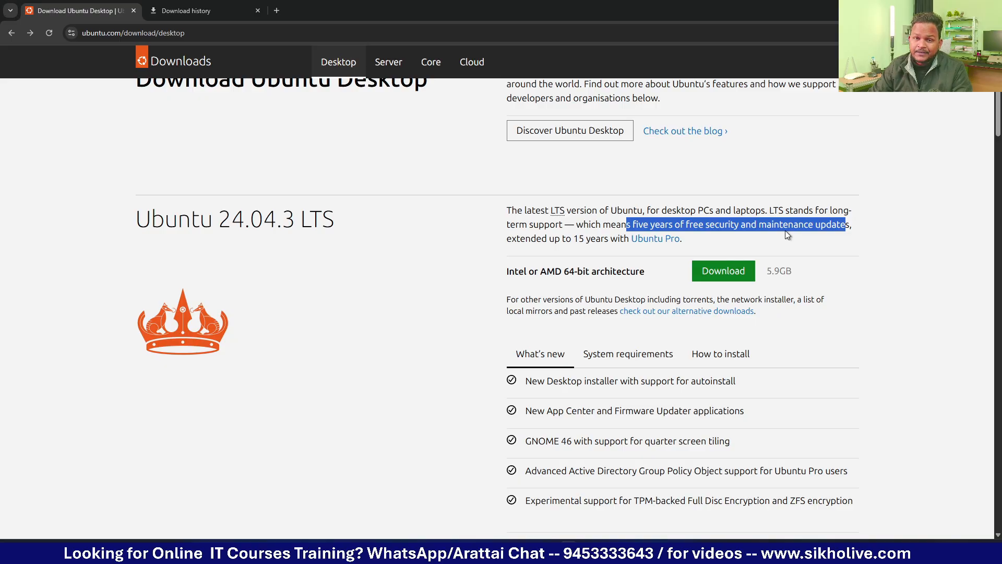
Step: Return to Ubuntu 25.10 and highlight its heading and support-period description
scroll(633, 321, "down", 9)
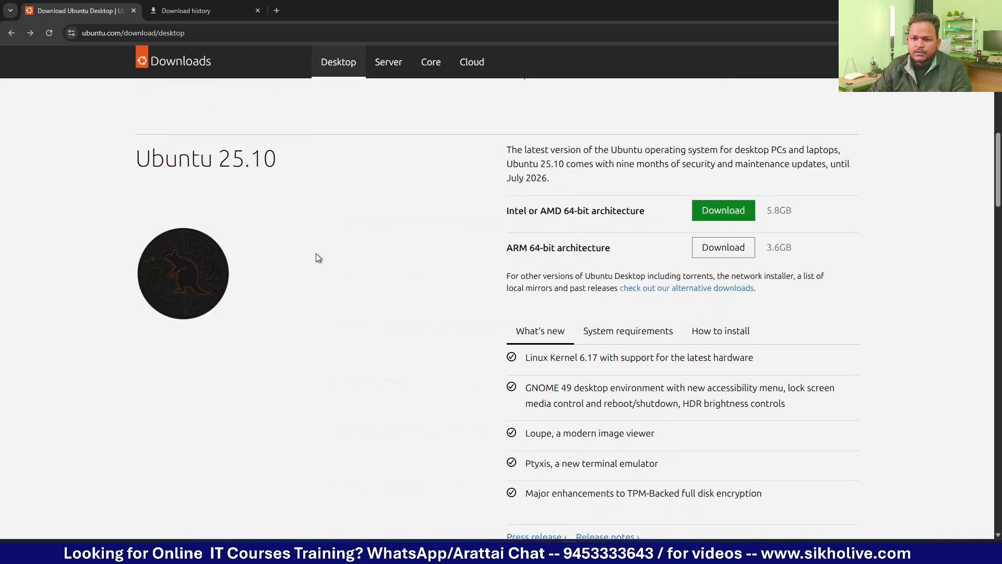
left_click_drag(637, 153, 667, 156)
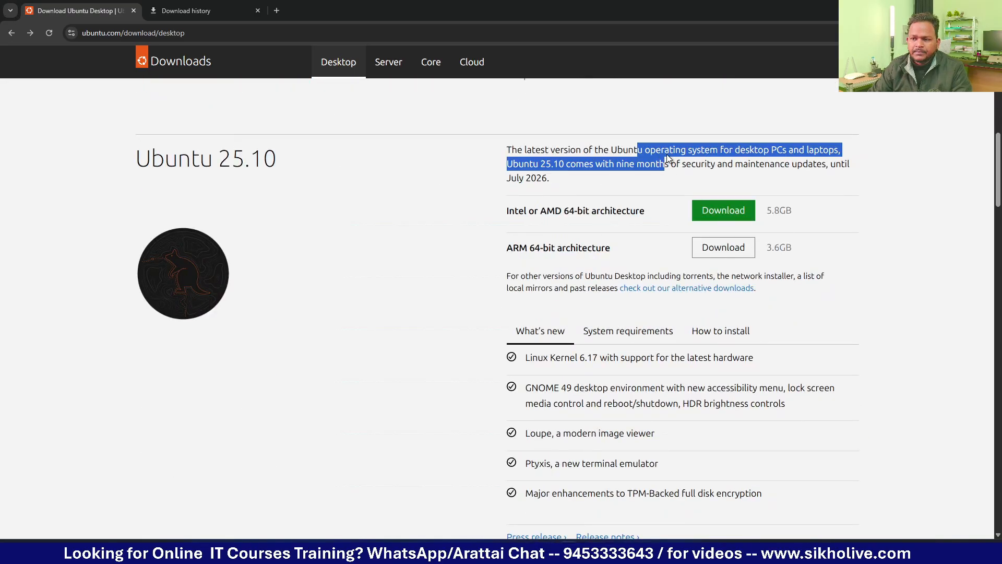
scroll(665, 193, "up", 3)
scroll(526, 204, "down", 1)
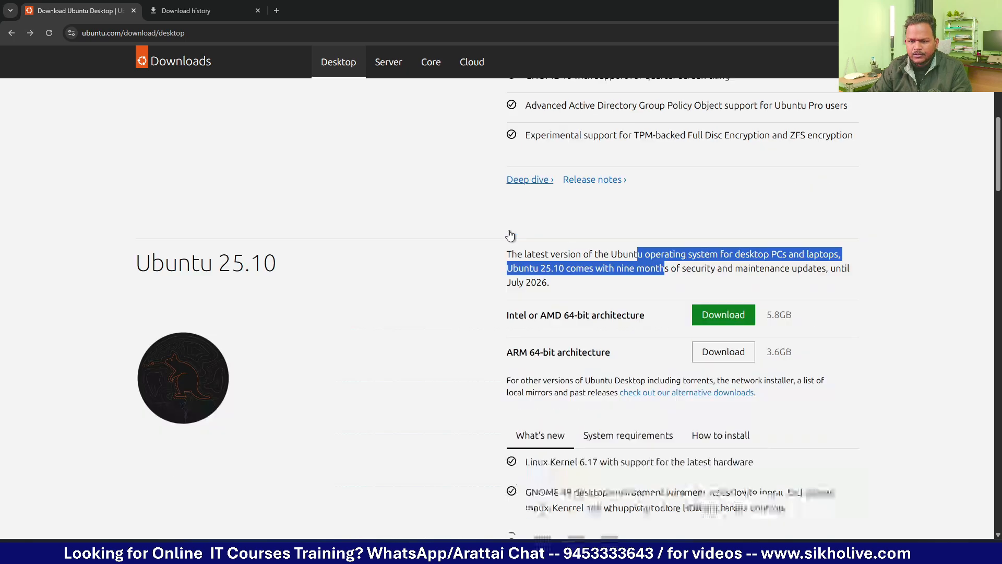
left_click_drag(138, 265, 535, 268)
left_click(200, 271)
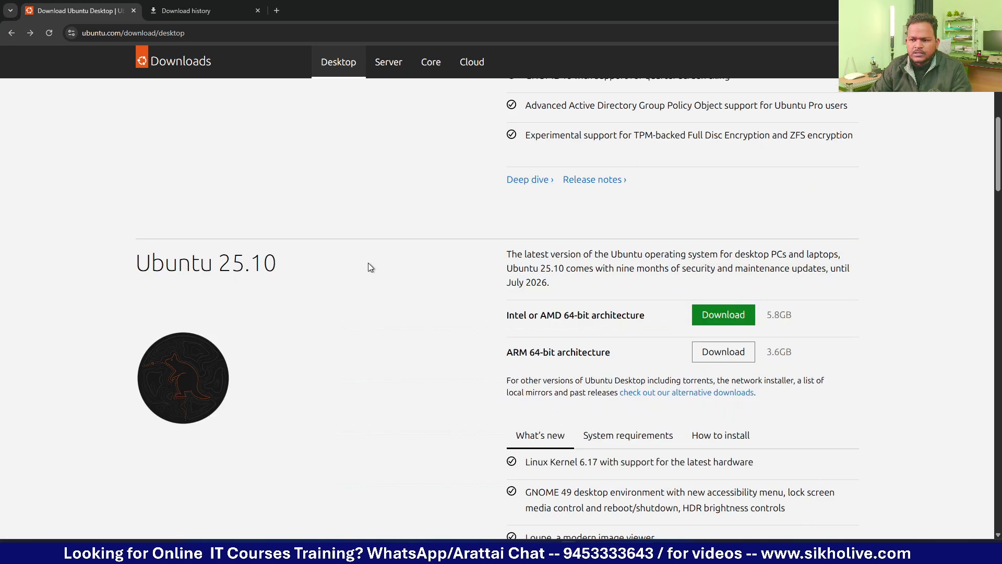
scroll(226, 217, "up", 7)
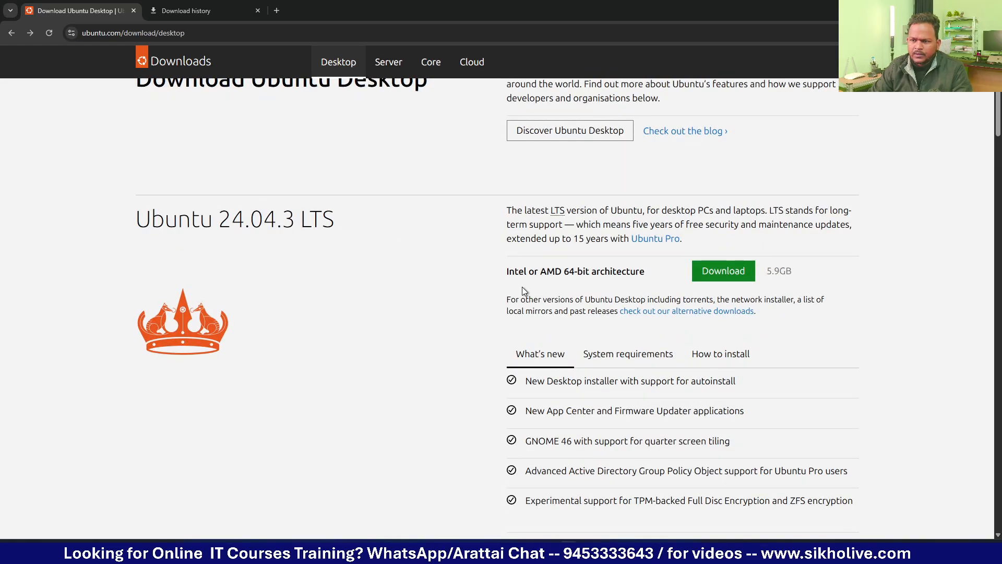
scroll(522, 287, "down", 10)
scroll(364, 198, "up", 4)
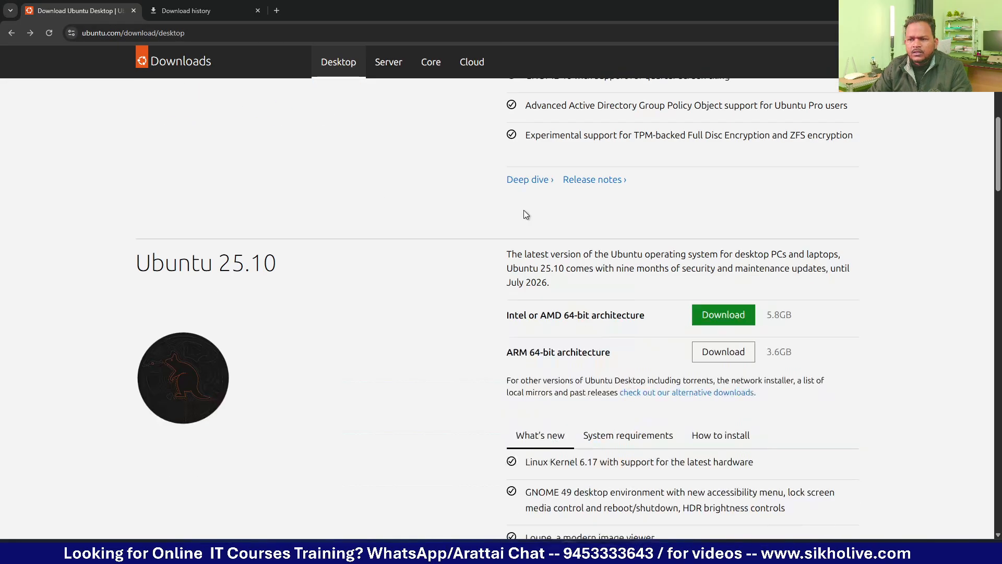
Step: Show the desktop, launch VMware Workstation, and toggle its VM library sidebar on and off
key("super+d")
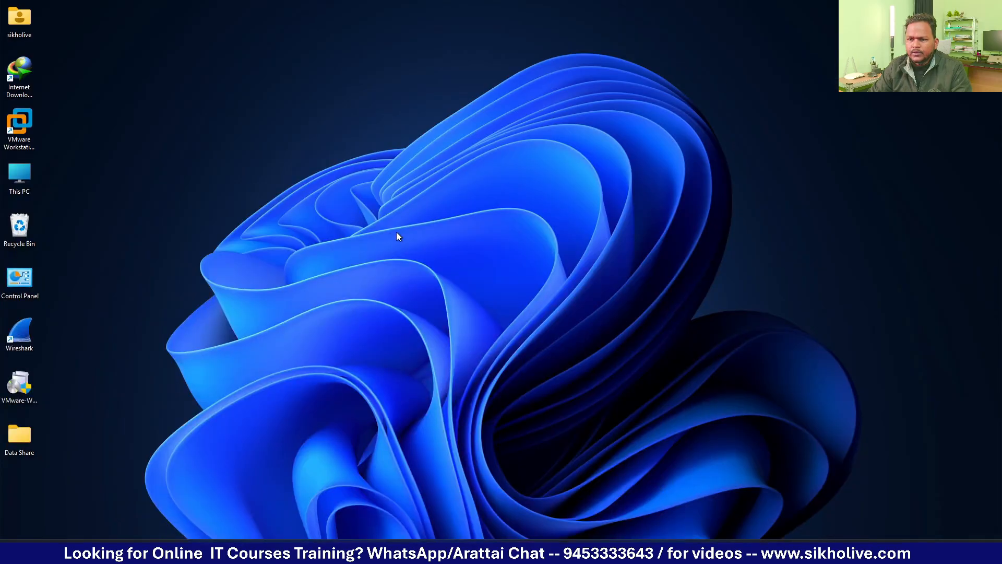
left_click(646, 539)
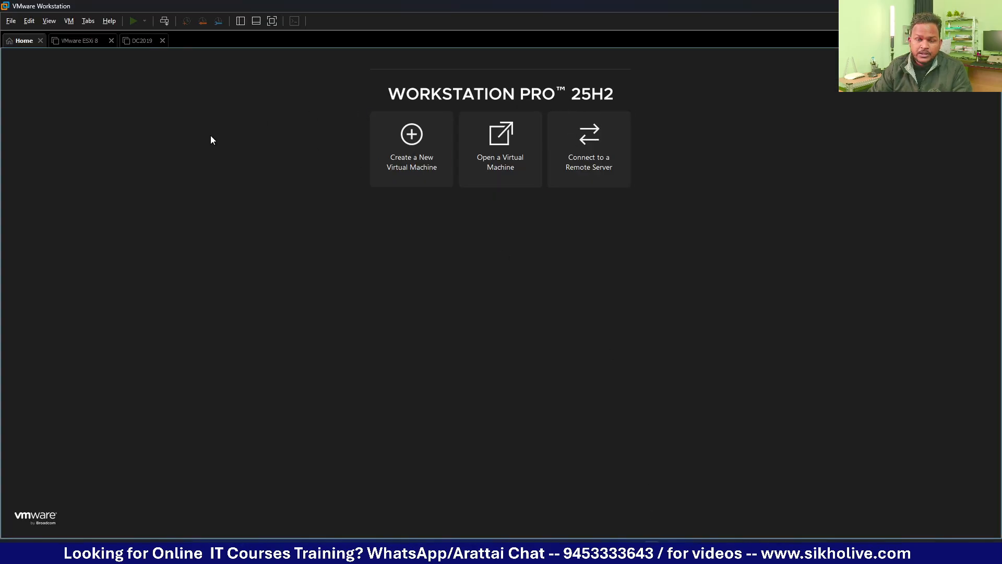
left_click(244, 21)
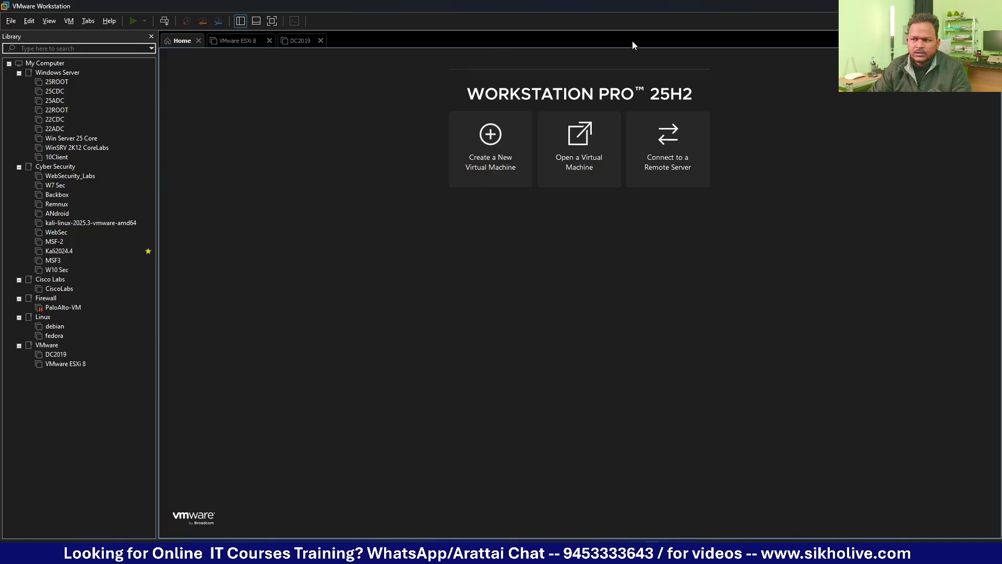
left_click(242, 21)
Step: Open File Explorer and navigate to the VMs folder on SERVERDATA (E:)
key("super+e")
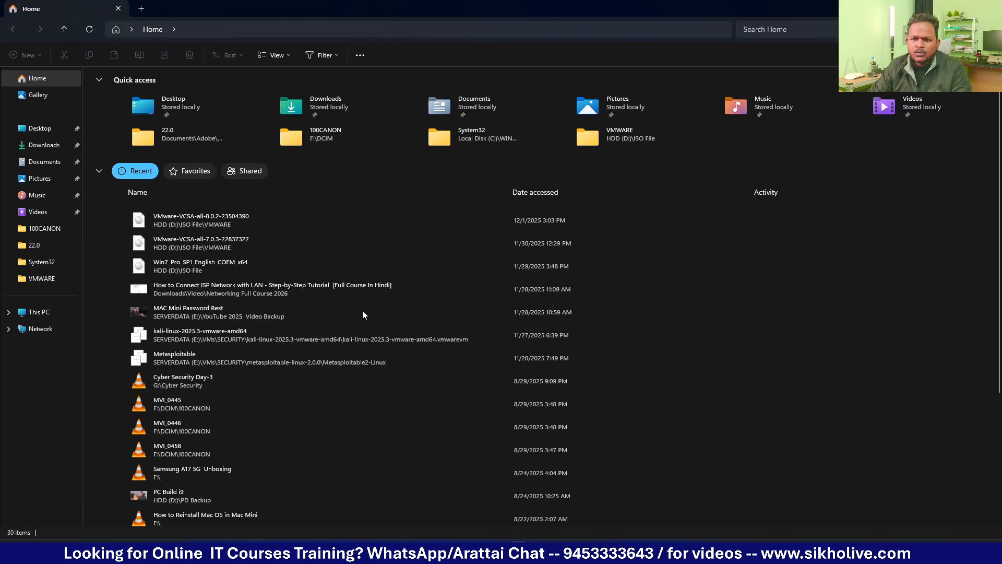
left_click(42, 312)
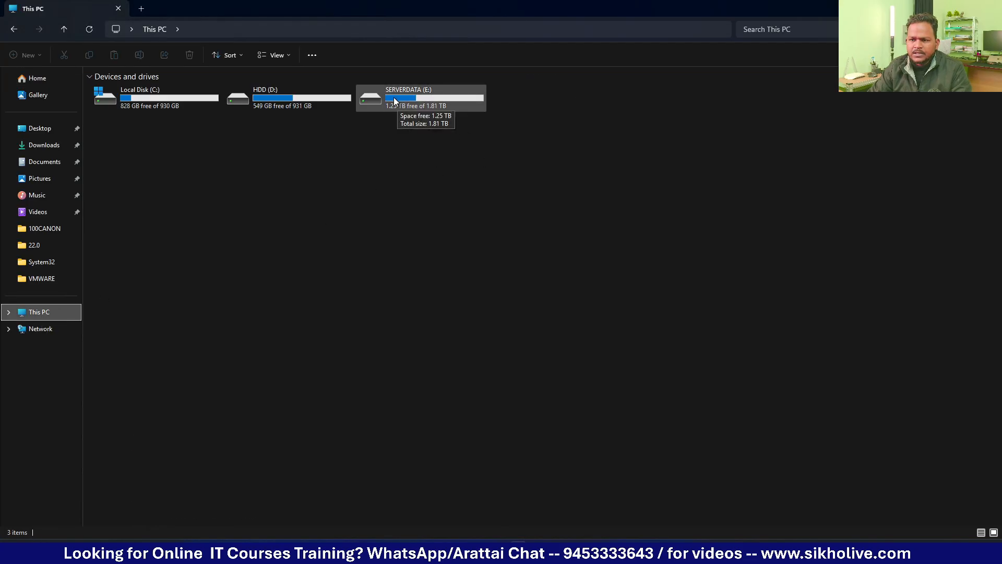
double_click(401, 97)
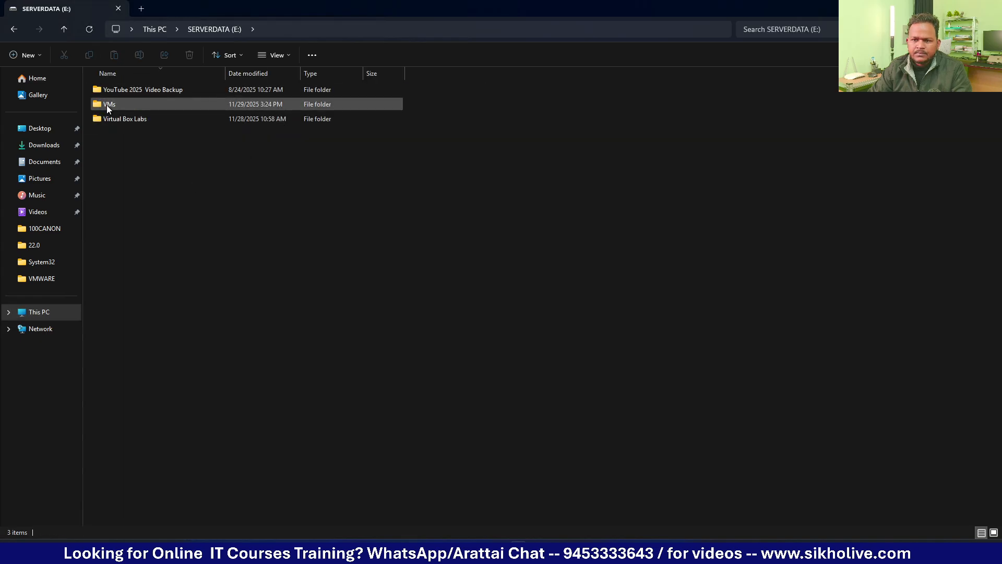
double_click(108, 105)
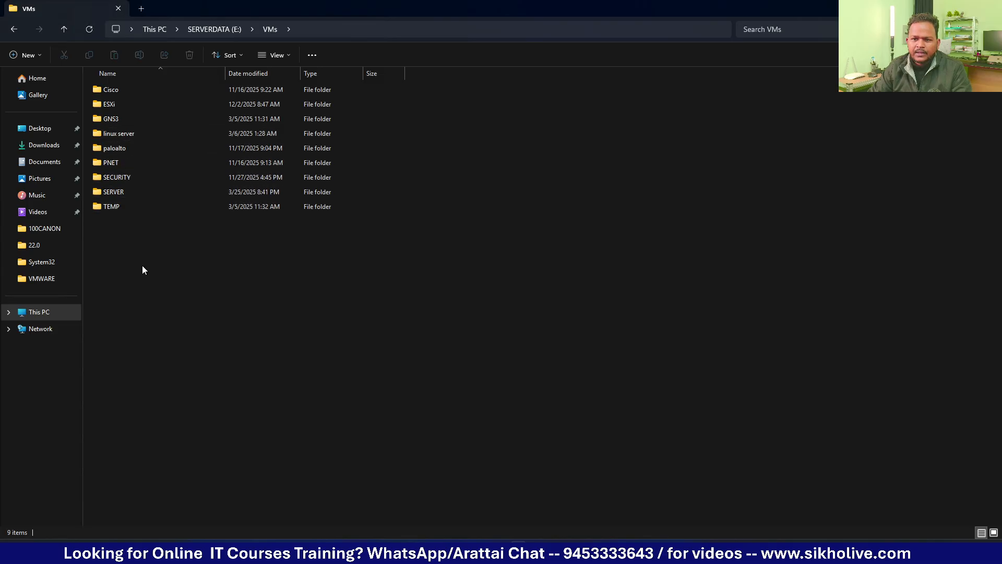
Step: Create a new folder named 'Linux OS' there and open it
key("ctrl+shift+n")
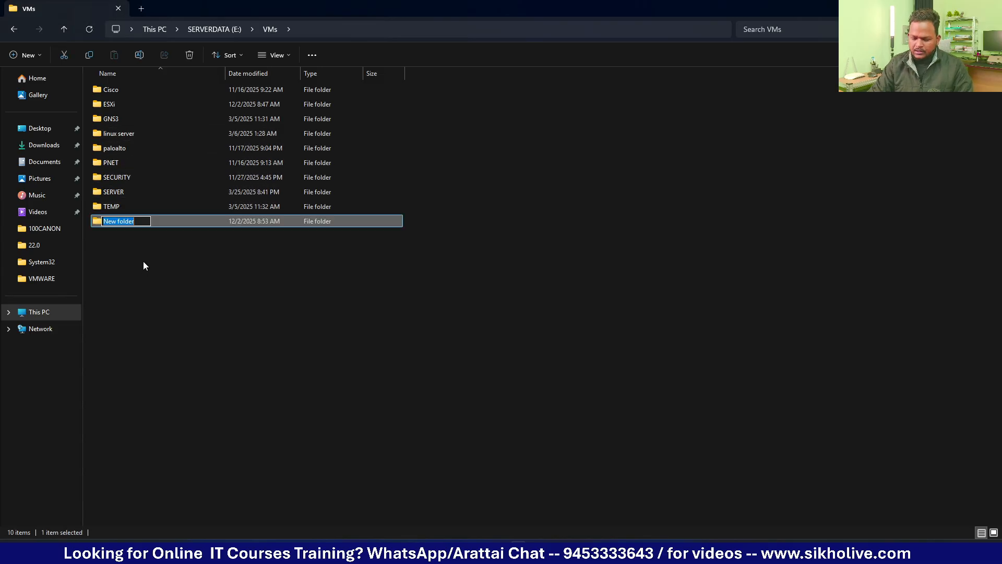
type("Linux OS")
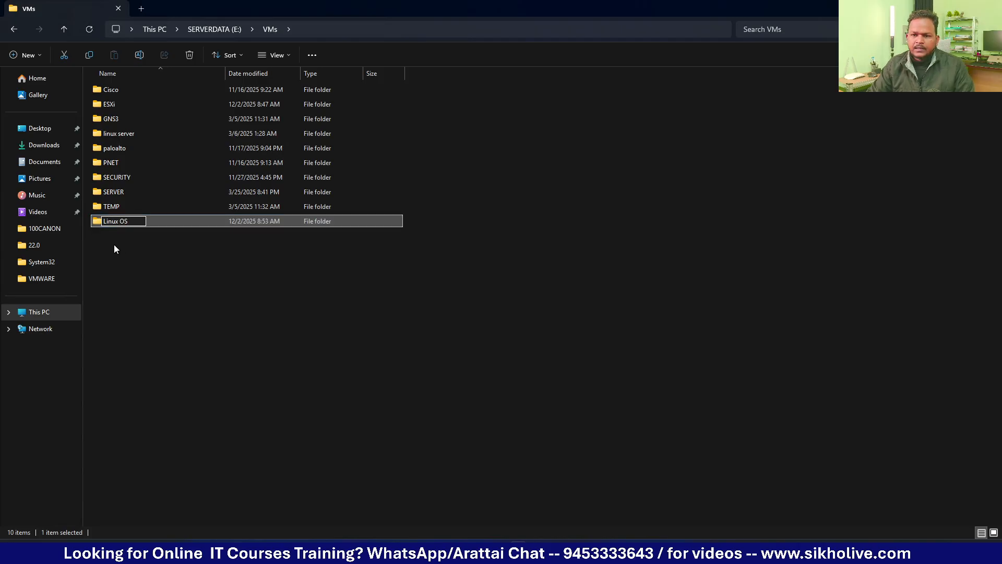
key("Return")
double_click(113, 223)
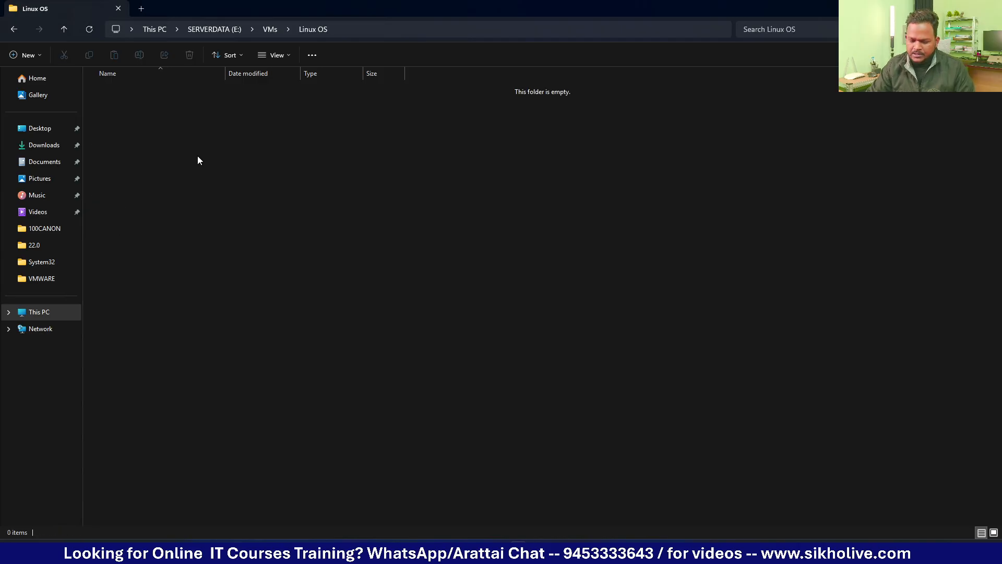
Step: Create a new folder named 'Ubnutu 25.10' inside Linux OS
key("ctrl+shift+n")
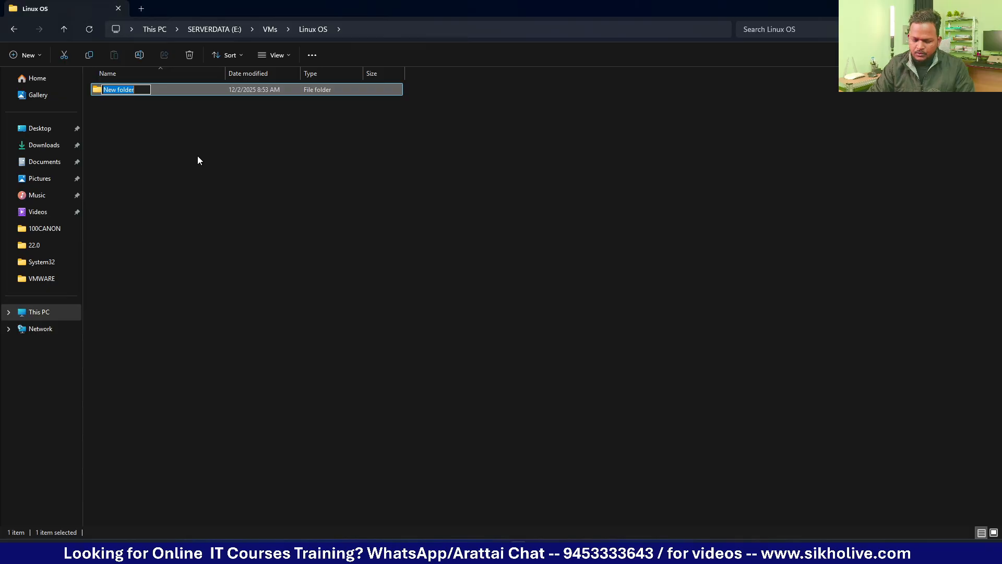
type("Ubnutu ")
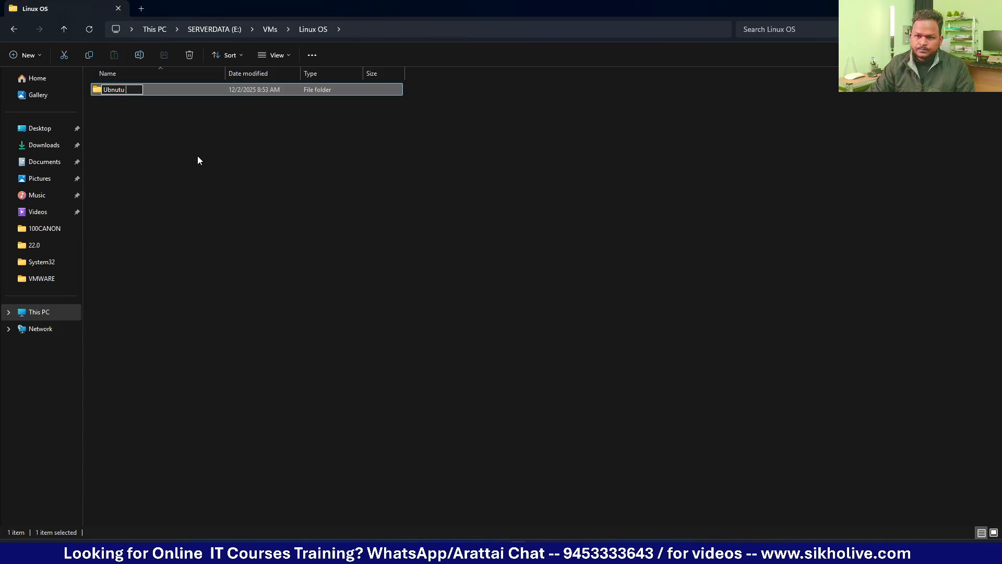
type("25.")
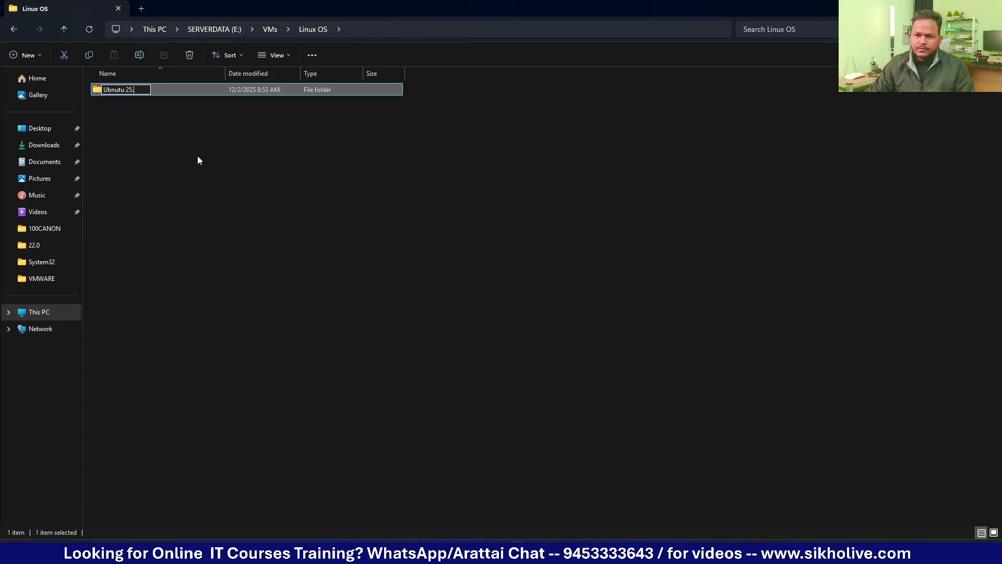
type("10")
left_click(168, 158)
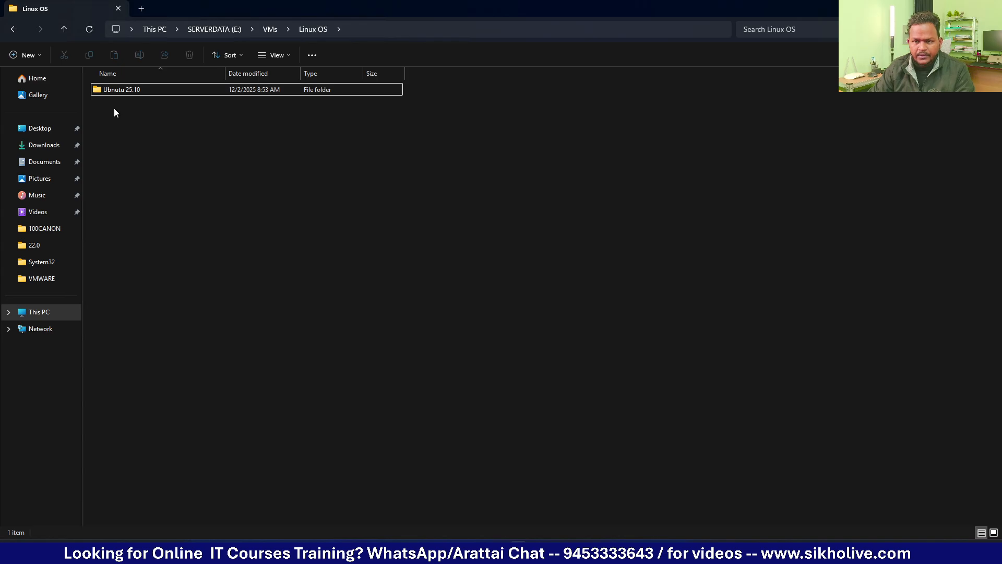
Step: Select and deselect the Ubnutu 25.10 folder, then switch to VMware Workstation's home screen
left_click(106, 92)
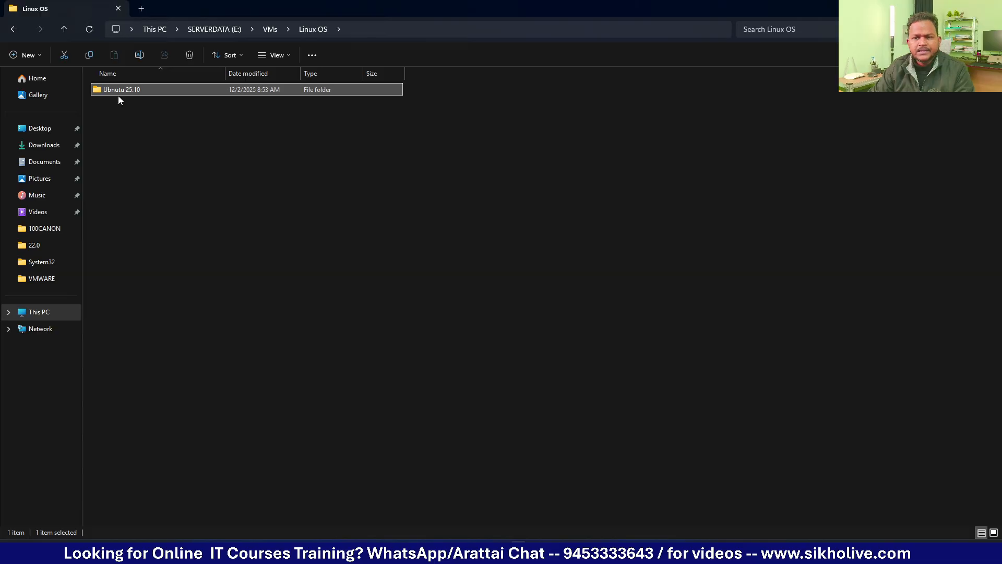
left_click(132, 126)
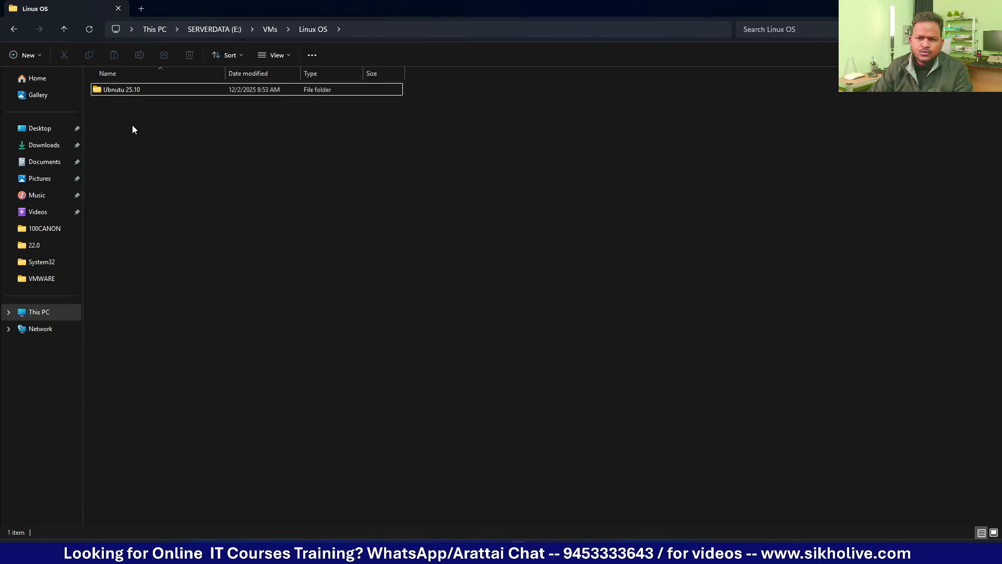
left_click(120, 89)
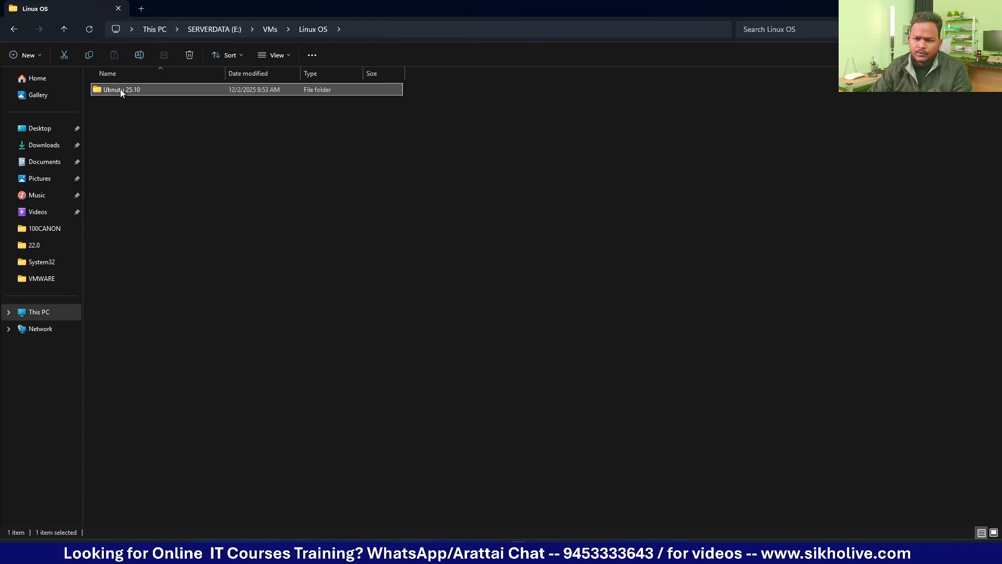
left_click(205, 224)
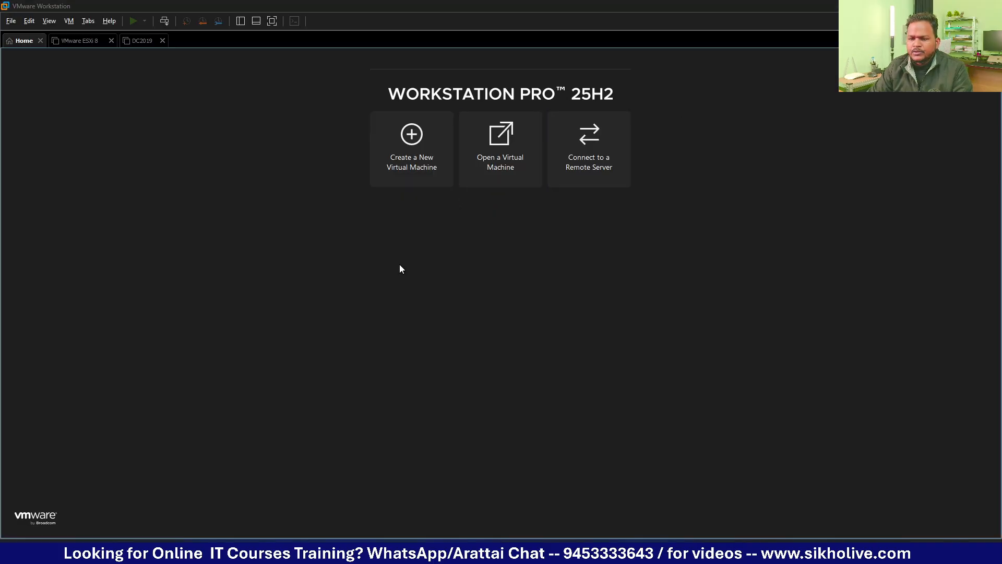
left_click(400, 264)
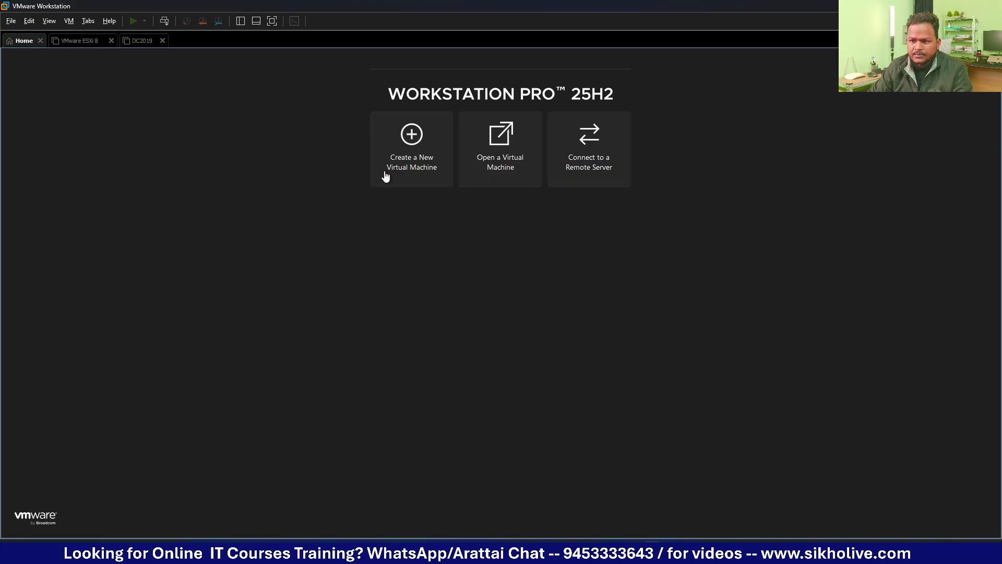
Step: Start a Custom new VM with default compatibility, OS installed later, and Linux as guest
left_click(421, 147)
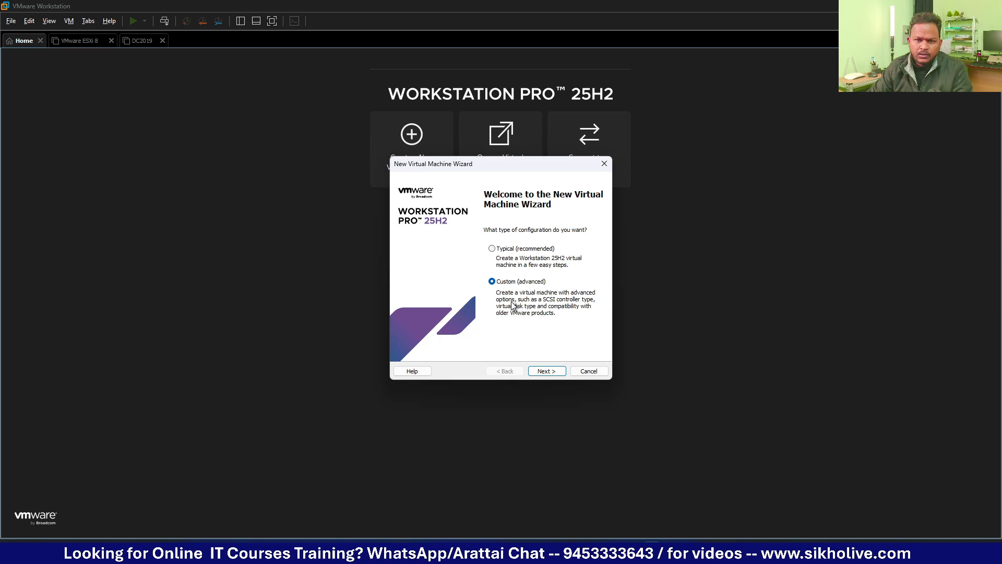
key("Return")
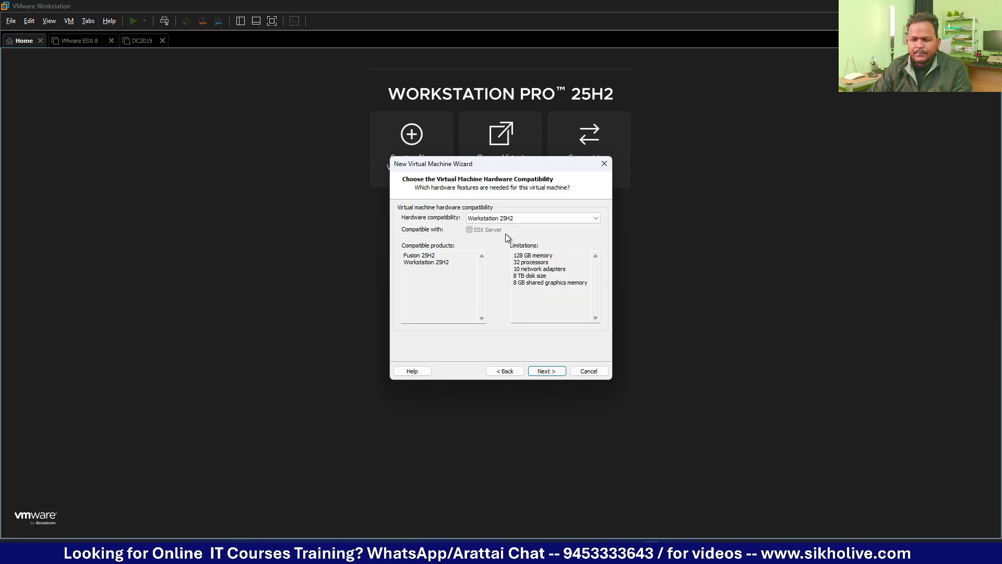
left_click(548, 370)
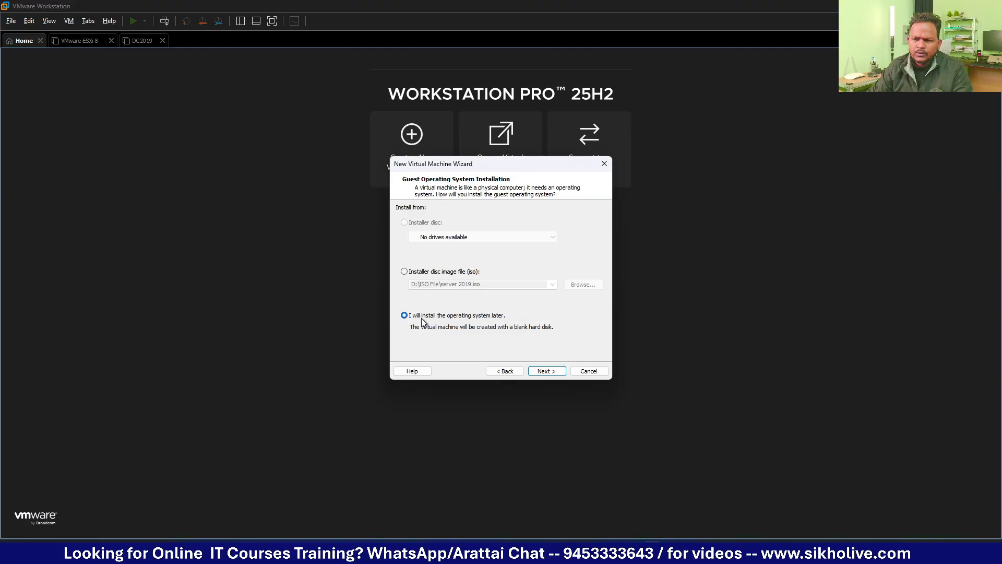
left_click(550, 375)
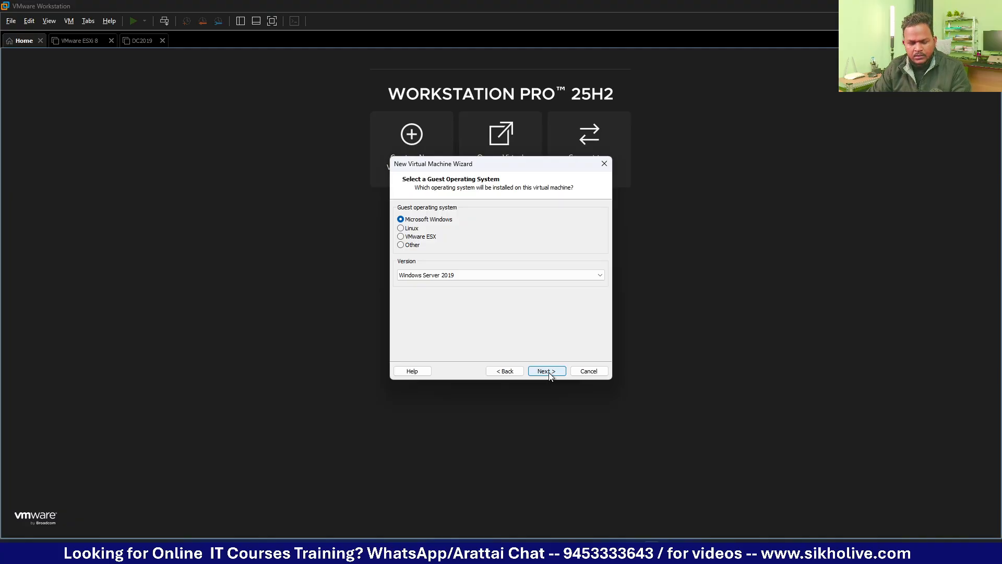
left_click(403, 230)
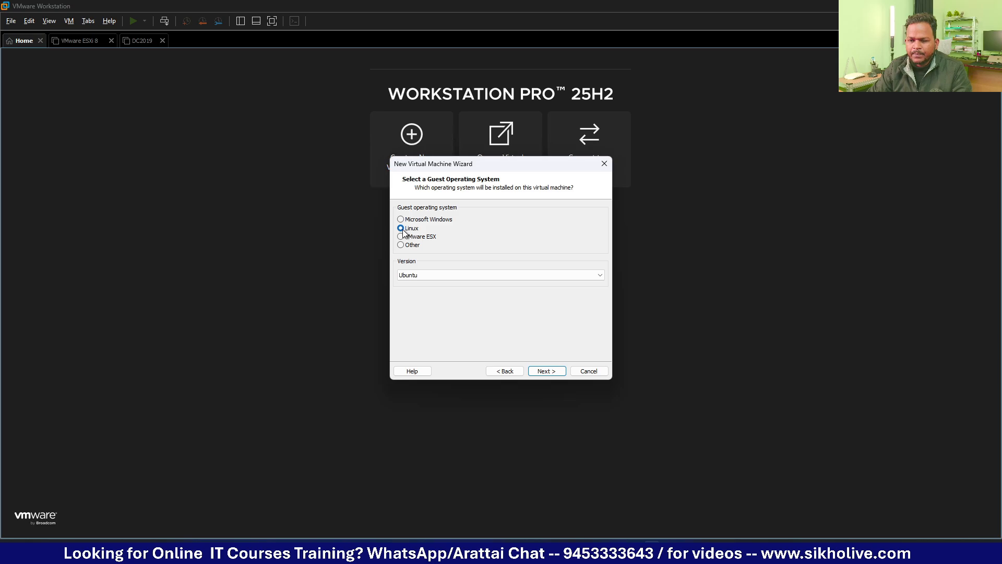
Step: Name the virtual machine Ubuntu25.10
left_click(545, 371)
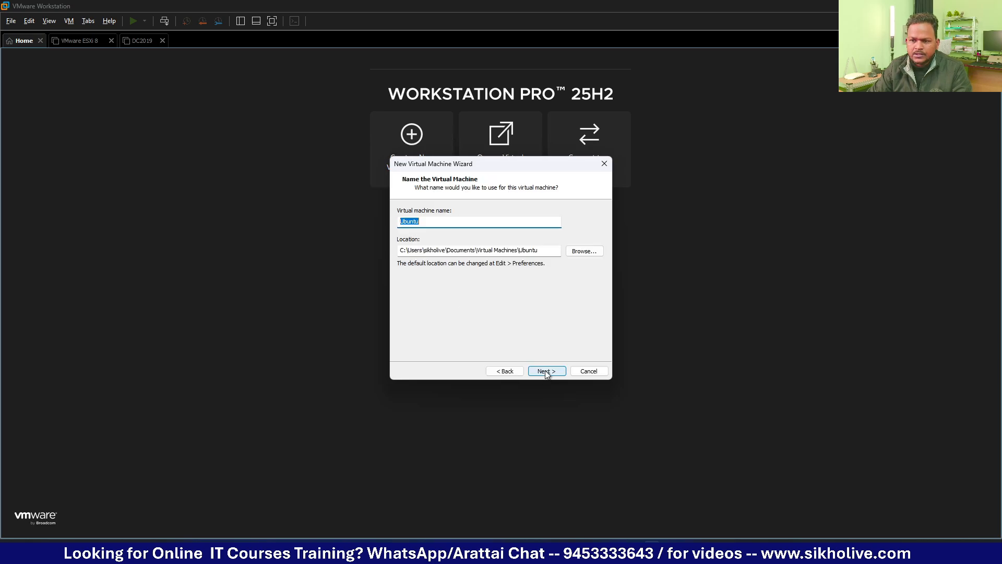
left_click(430, 220)
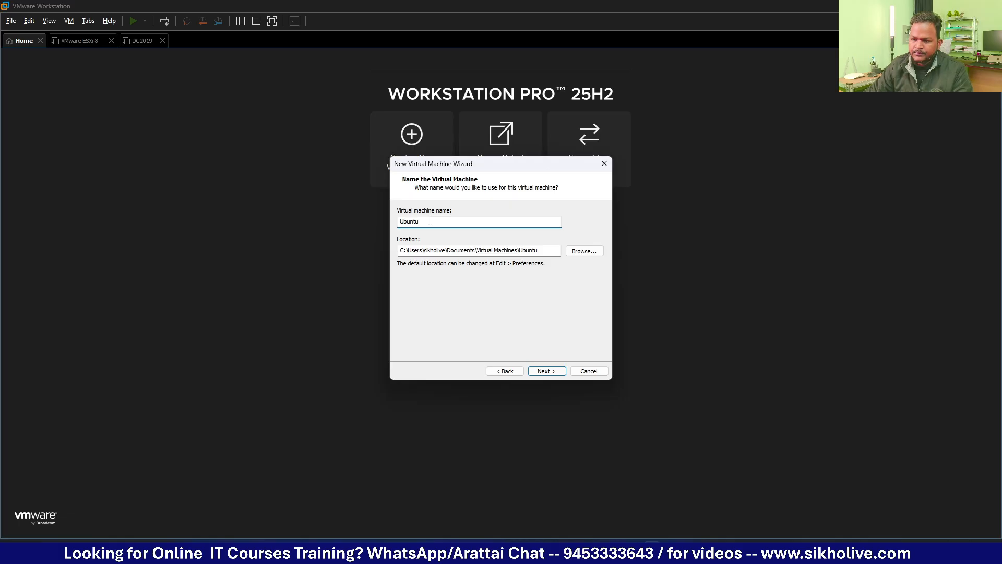
type("25.20")
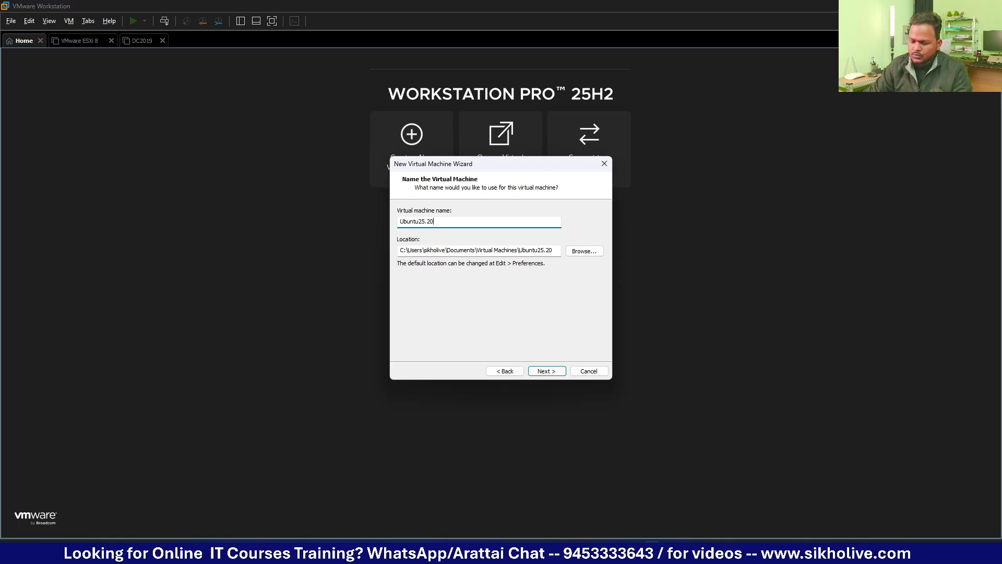
key("BackSpace")
key("BackSpace")
type("10")
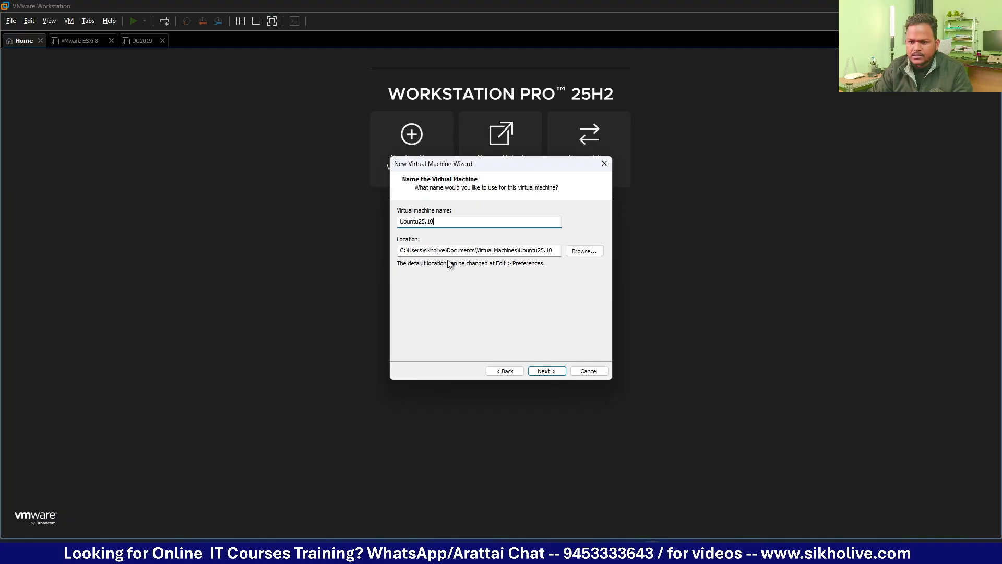
Step: Set the VM location to E:\VMs\Linux OS\Ubnutu 25.10 and move on to processor configuration
left_click(582, 251)
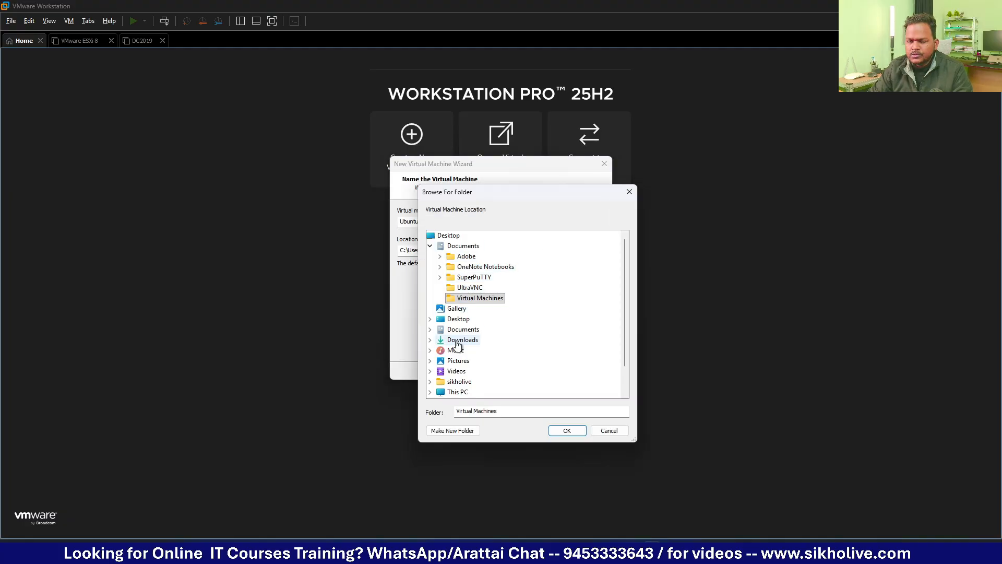
left_click(457, 391)
scroll(490, 350, "down", 1)
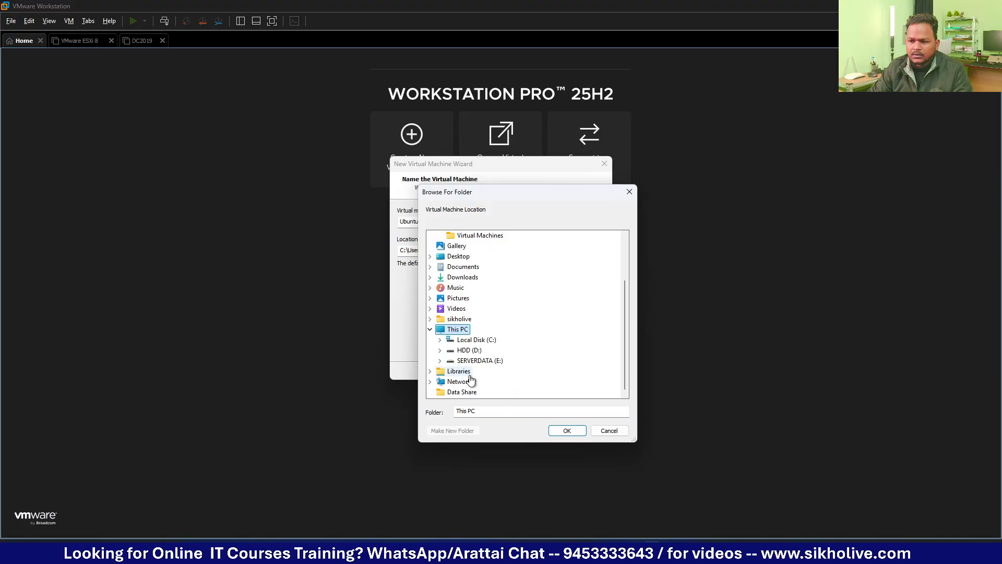
left_click(469, 360)
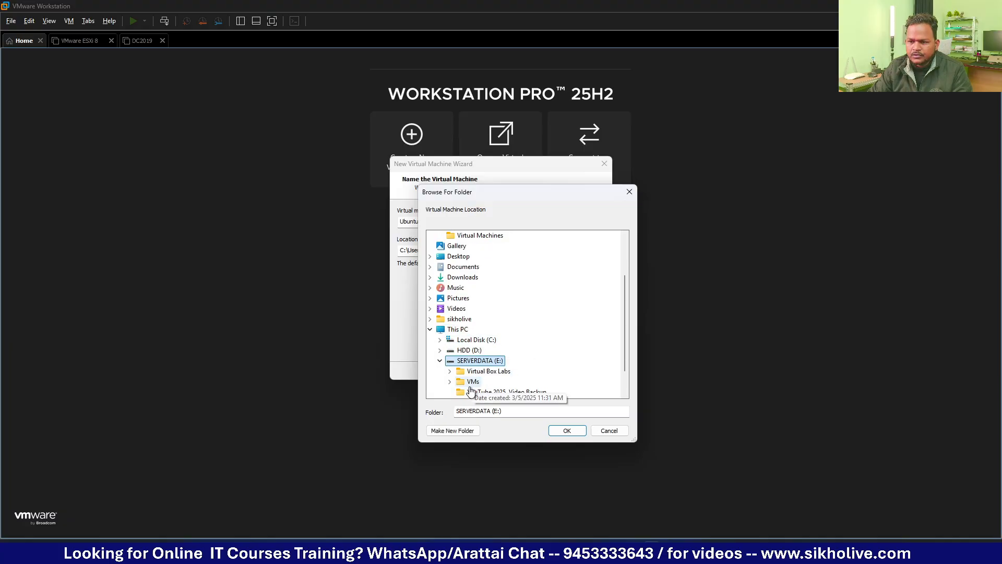
left_click(473, 381)
left_click(490, 328)
left_click(513, 343)
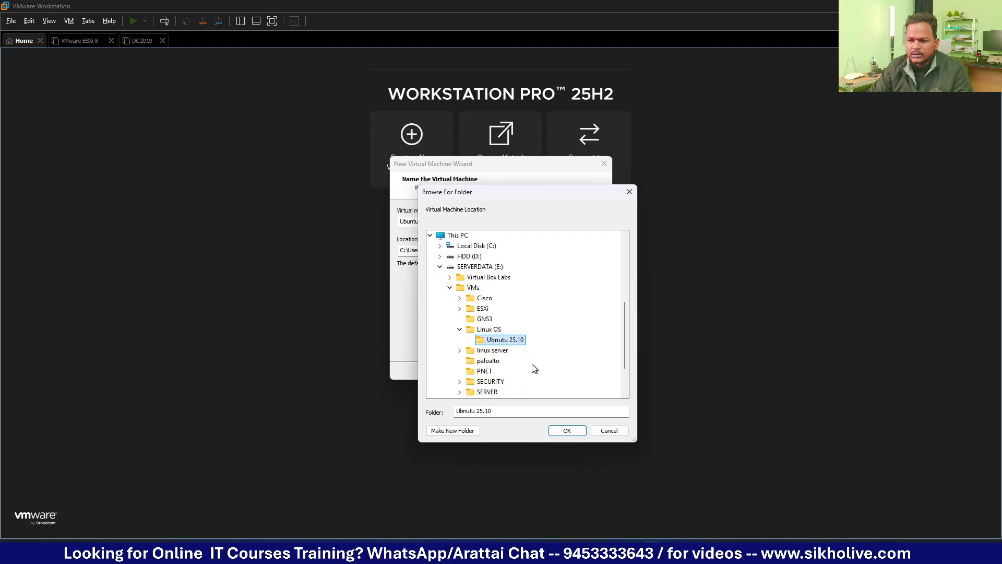
left_click(554, 431)
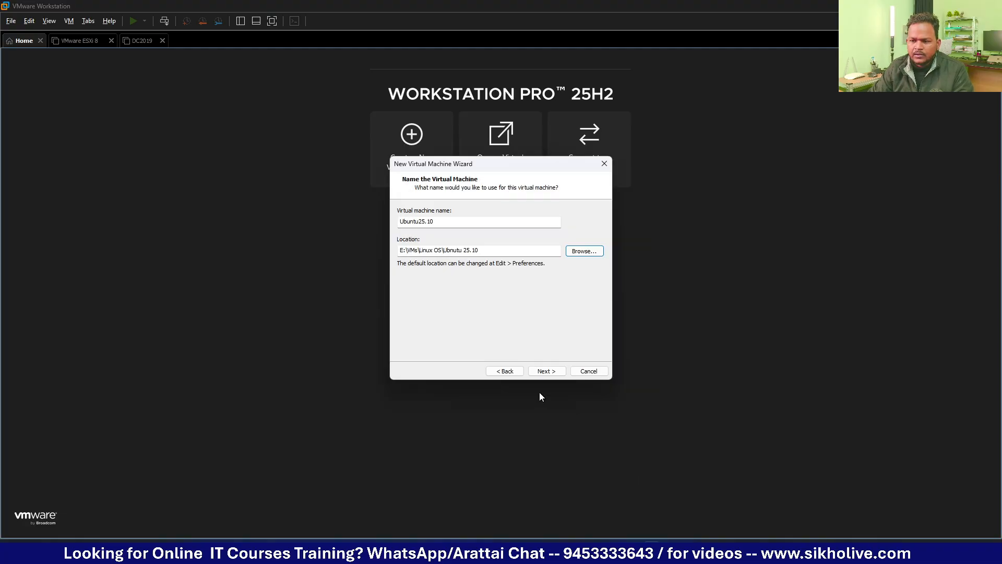
left_click(546, 372)
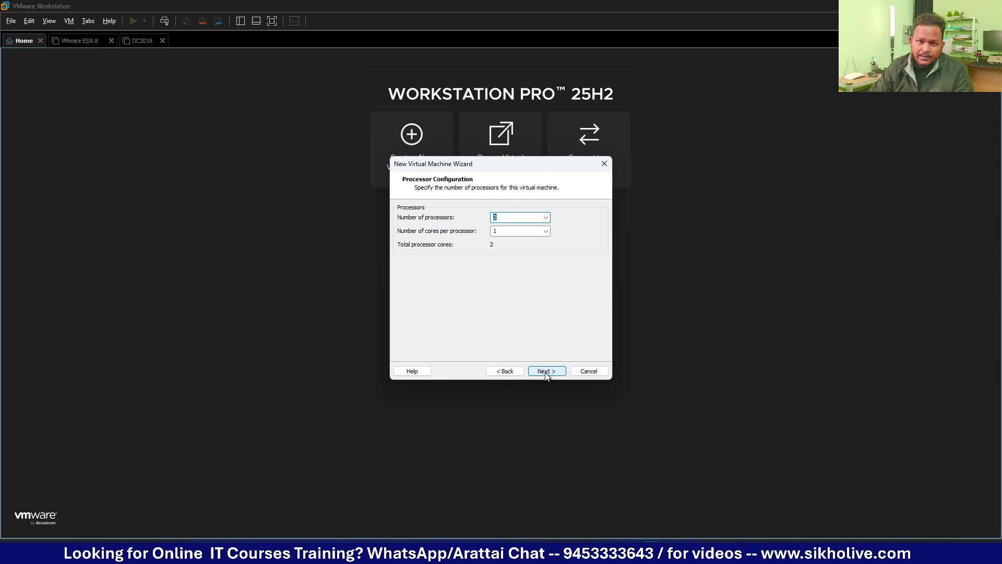
Step: Switch to the Ubuntu downloads page and expand the Ubuntu 25.10 system requirements
key("alt+Tab")
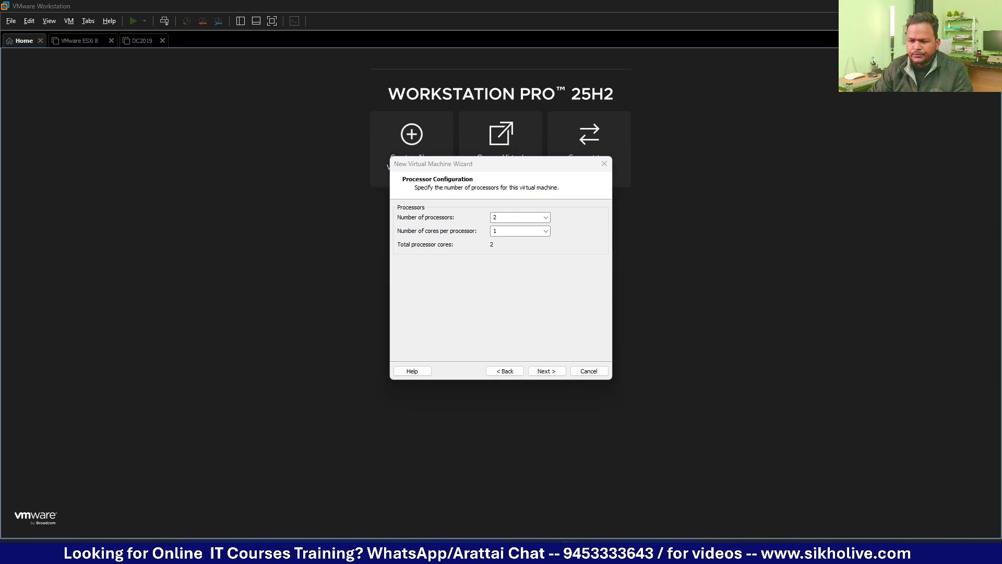
scroll(494, 308, "up", 9)
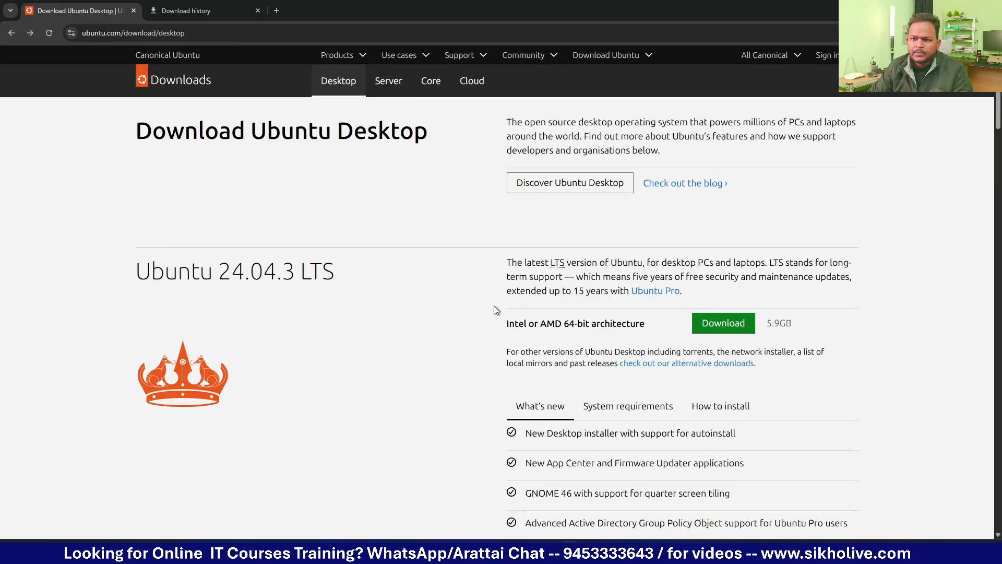
scroll(416, 283, "down", 4)
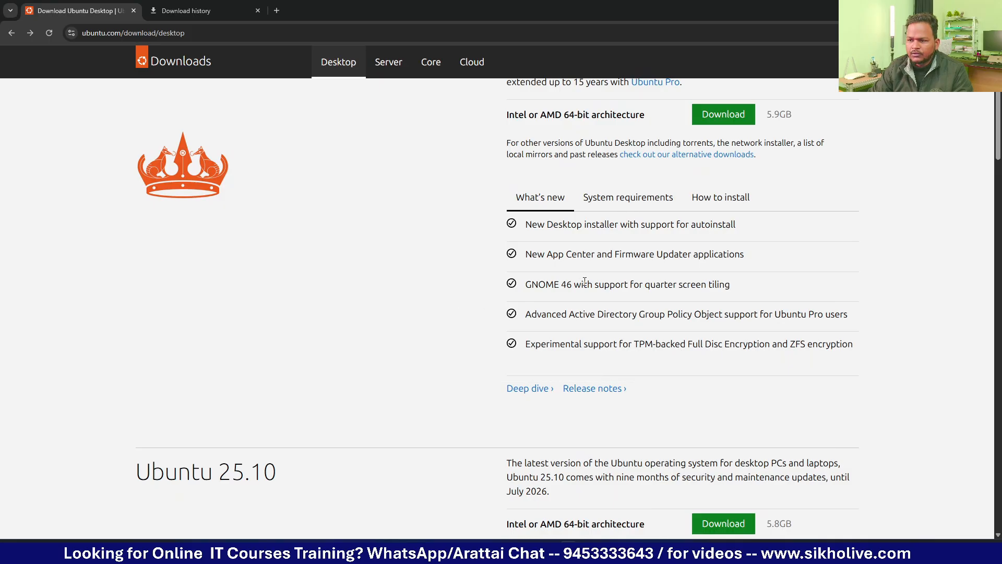
scroll(634, 203, "up", 3)
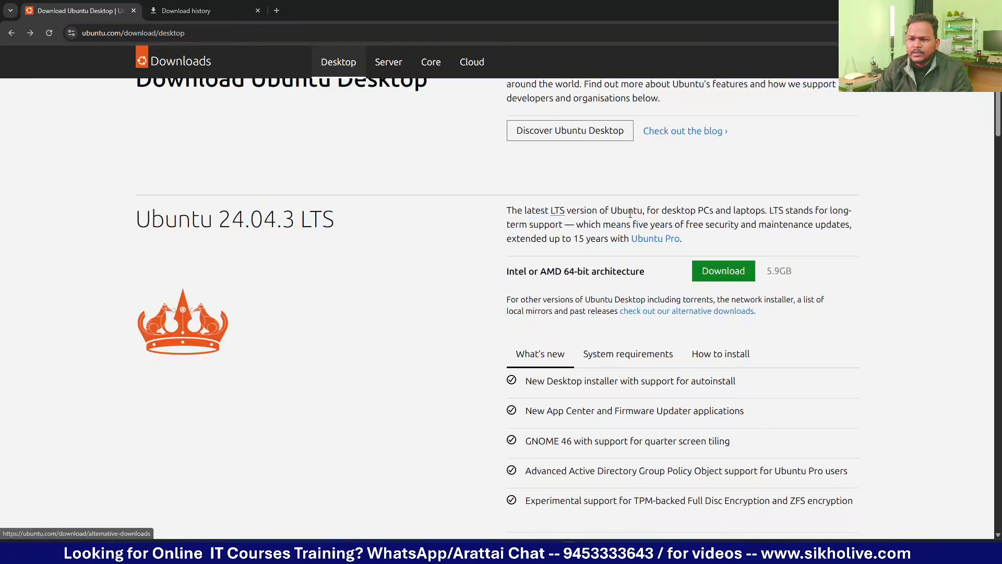
scroll(603, 286, "down", 7)
scroll(603, 286, "down", 2)
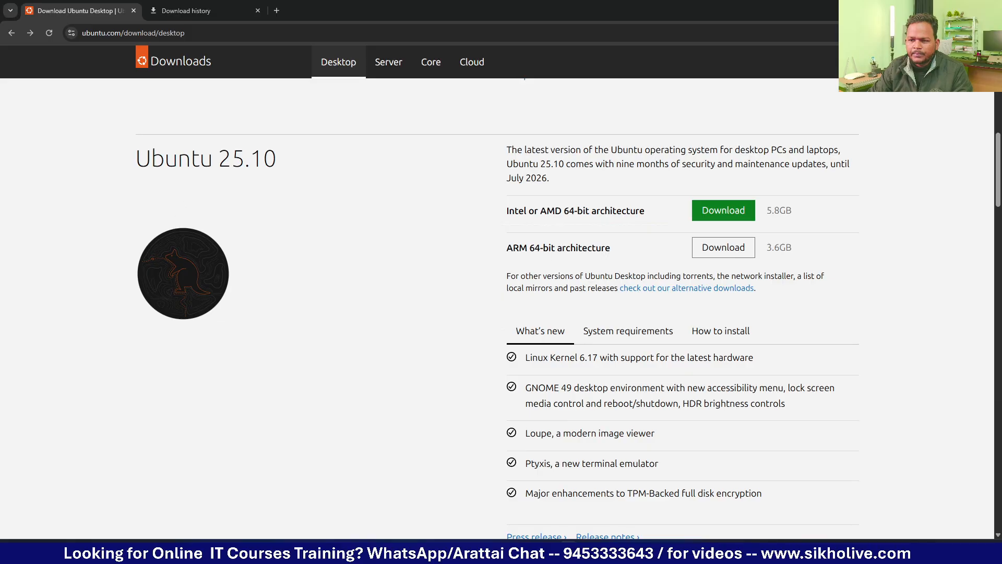
left_click(628, 331)
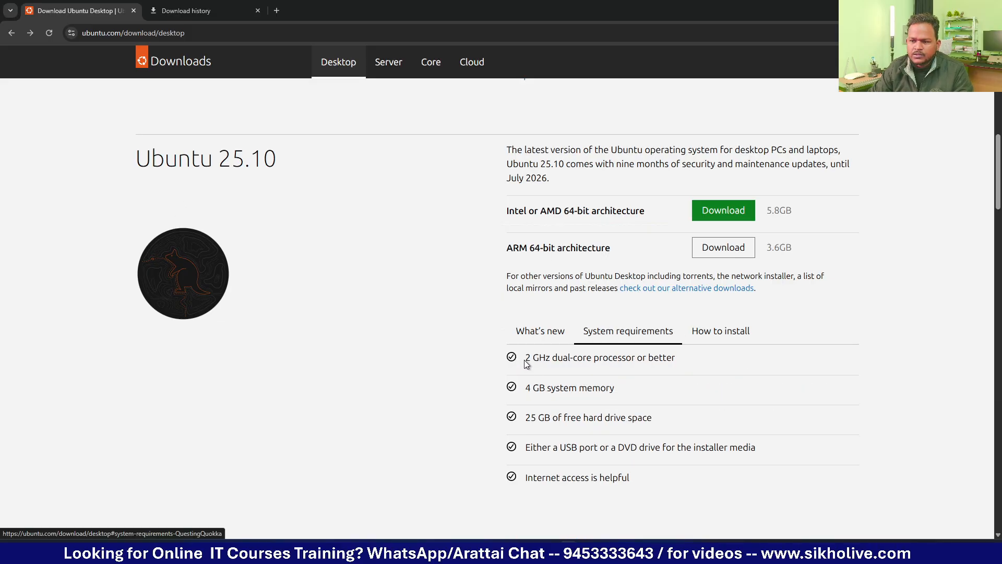
Step: Highlight the processor, memory and disk space requirements, then minimize the browser
left_click_drag(526, 364, 651, 368)
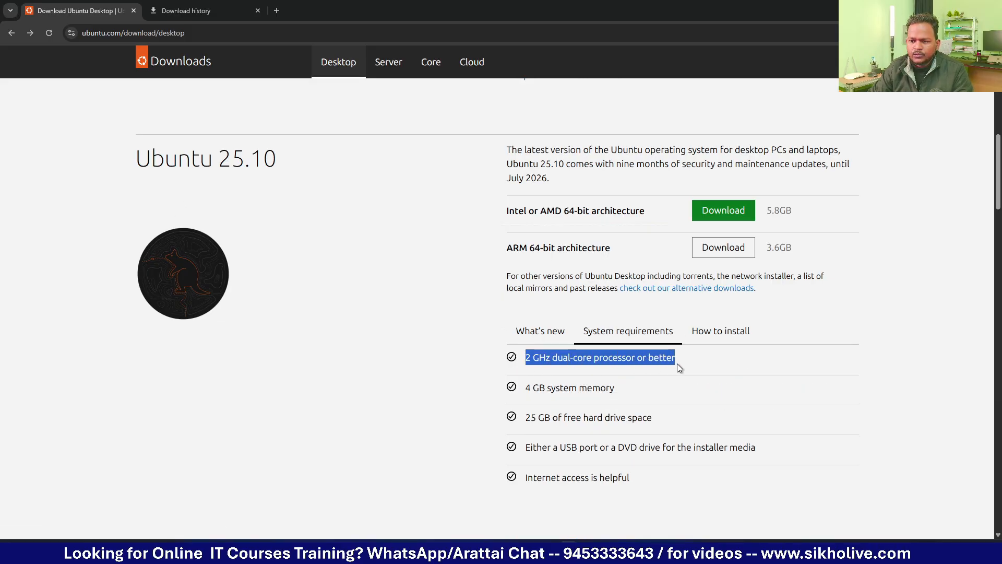
left_click(551, 394)
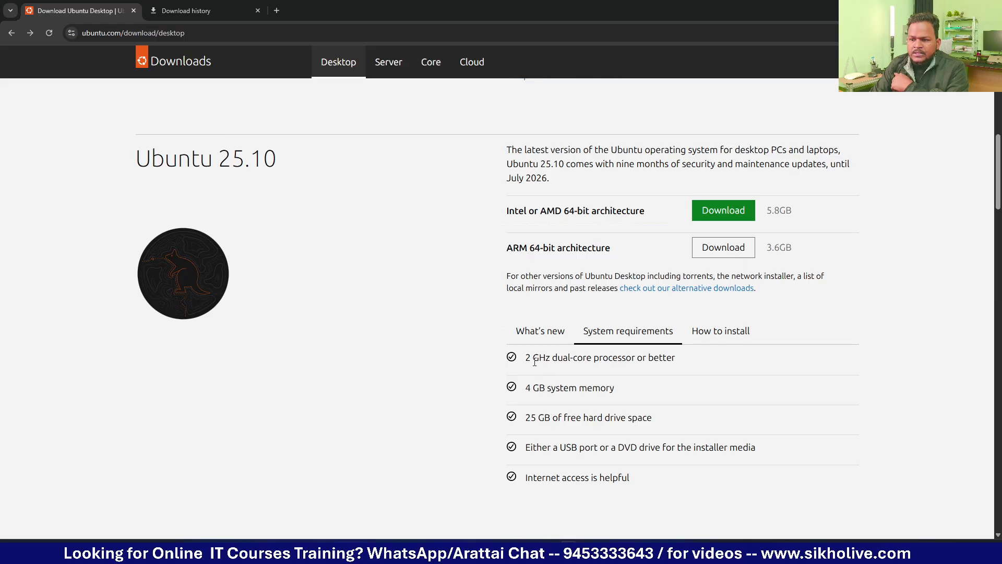
left_click_drag(527, 360, 553, 359)
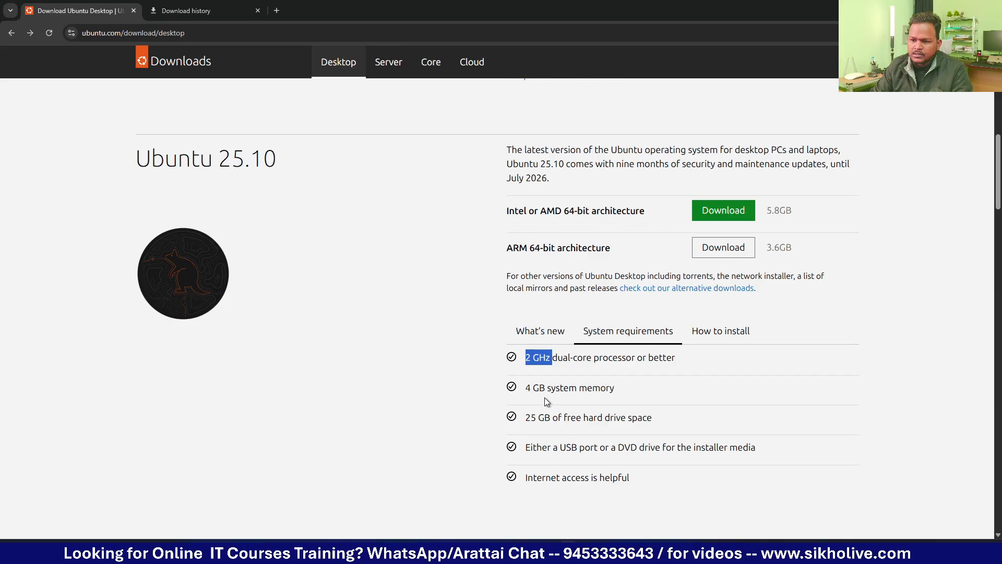
left_click_drag(540, 387, 556, 388)
left_click_drag(526, 418, 607, 427)
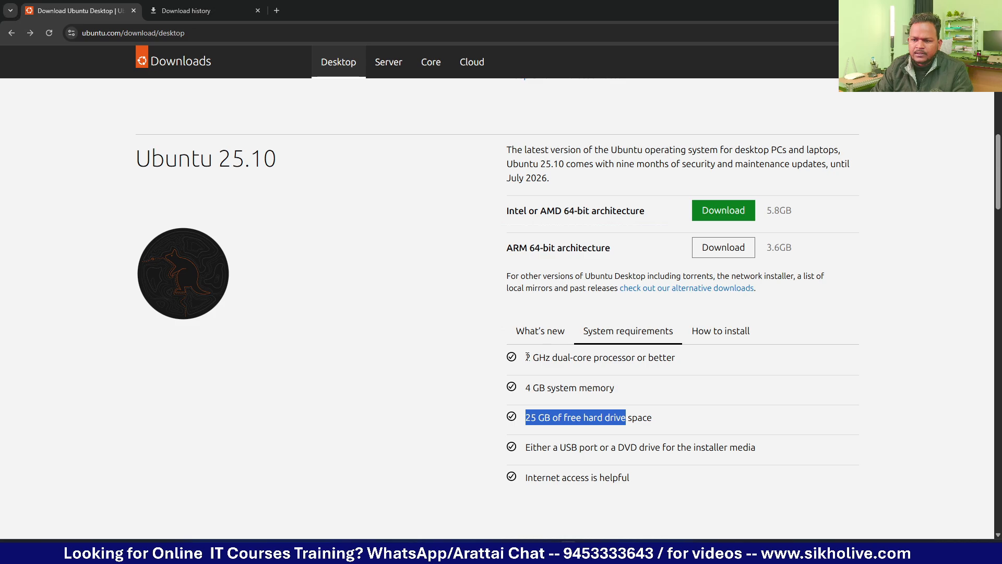
left_click_drag(527, 358, 667, 419)
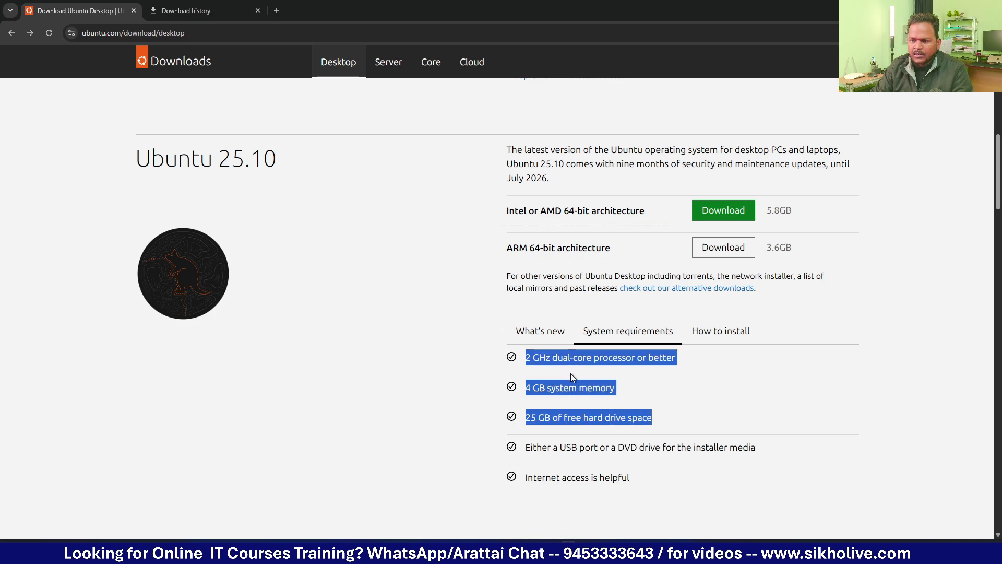
left_click(931, 8)
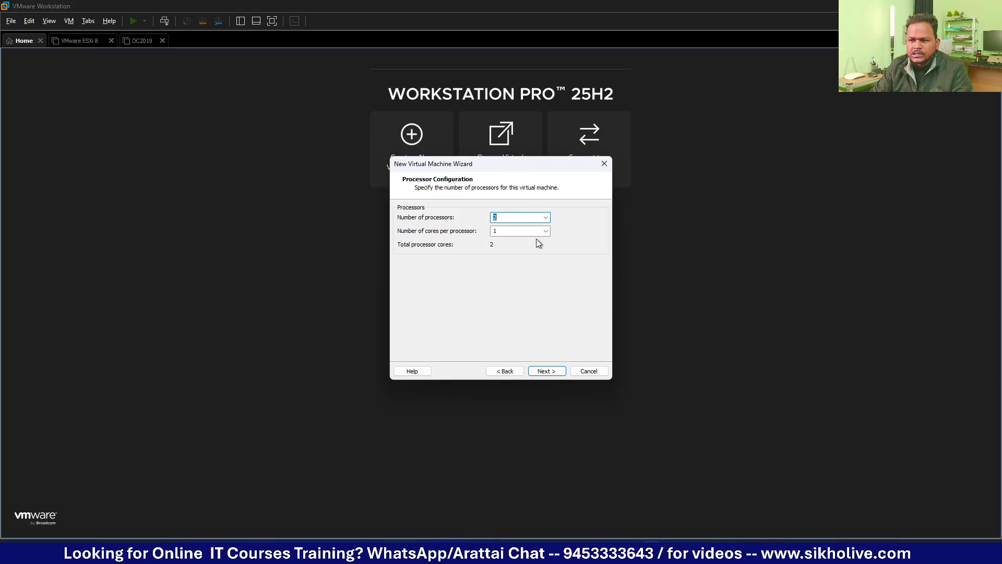
Step: Keep the defaults of 2 processors, 4 GB memory, NAT, LSI Logic and SCSI disk type
key("Return")
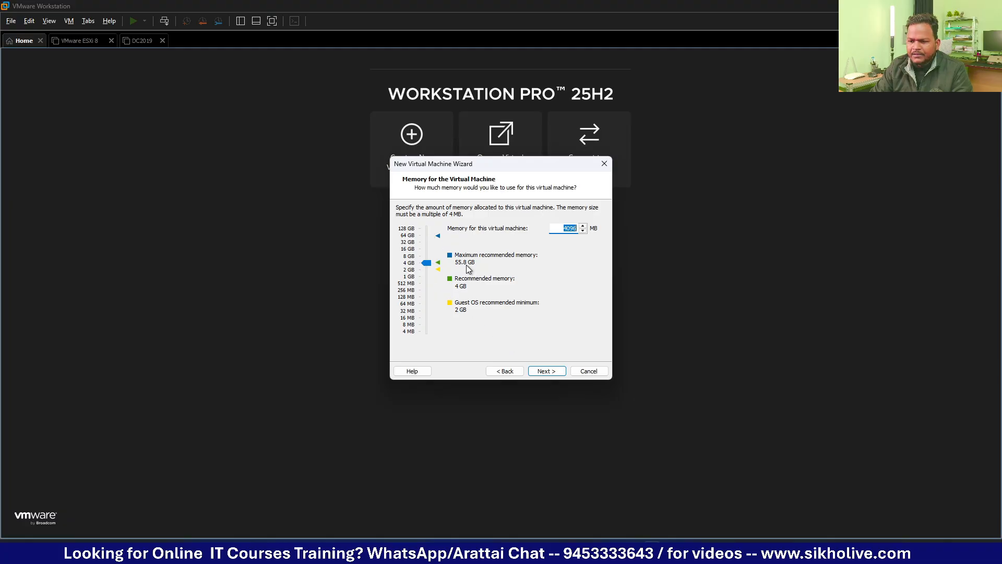
left_click(547, 371)
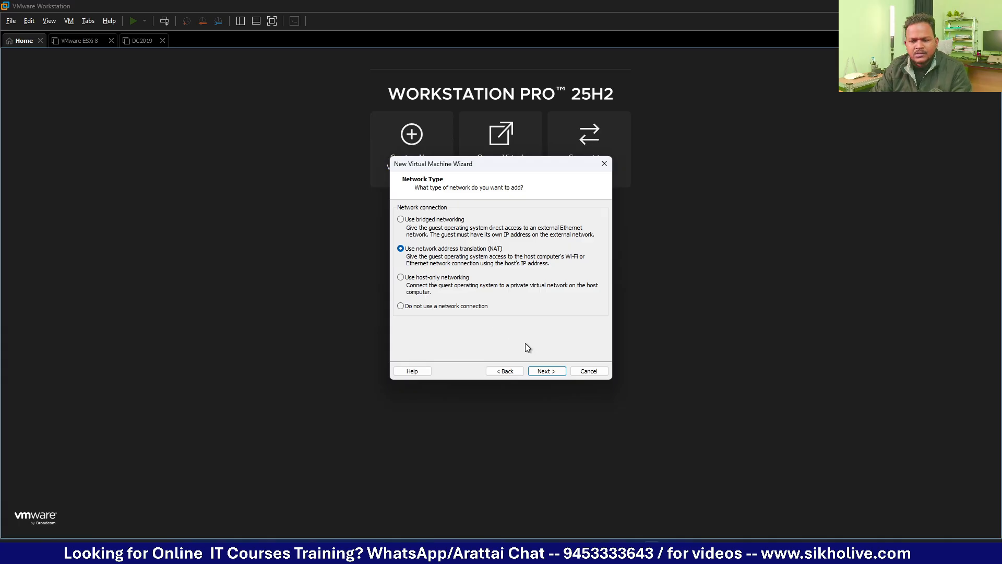
left_click(555, 375)
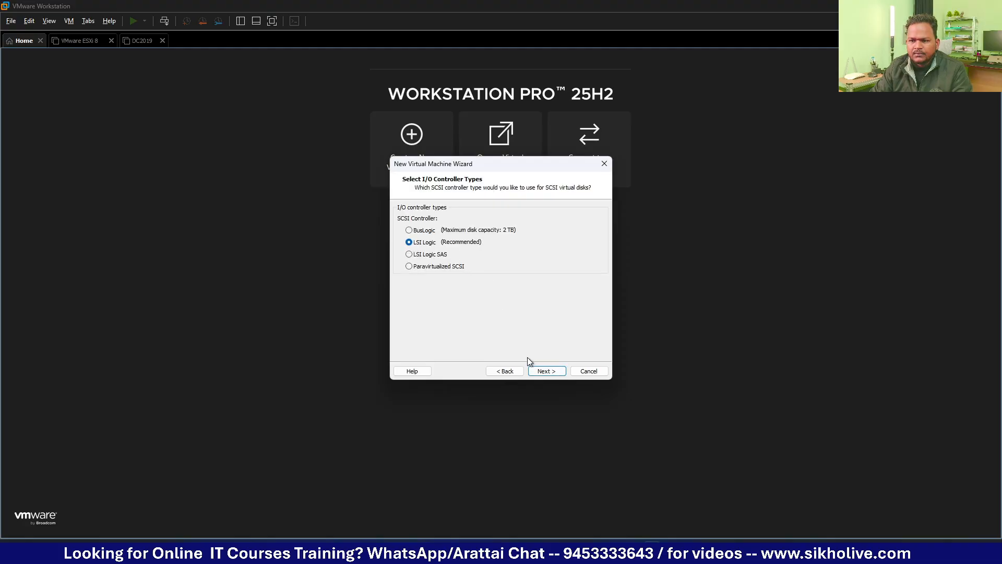
left_click(546, 371)
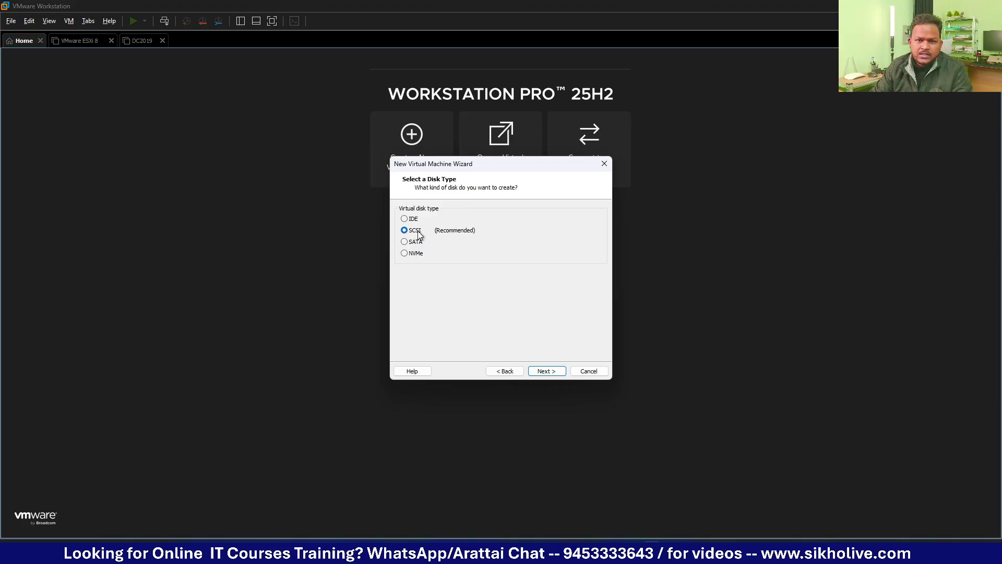
left_click(547, 372)
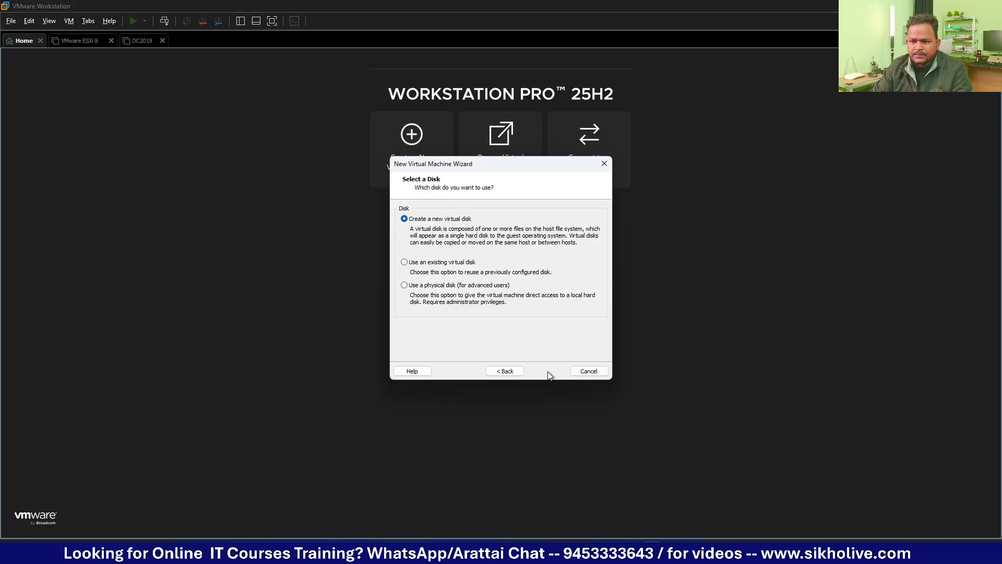
Step: Create a new 35 GB single-file virtual disk, Ubuntu25.10.vmdk, then open Customize Hardware
left_click(548, 371)
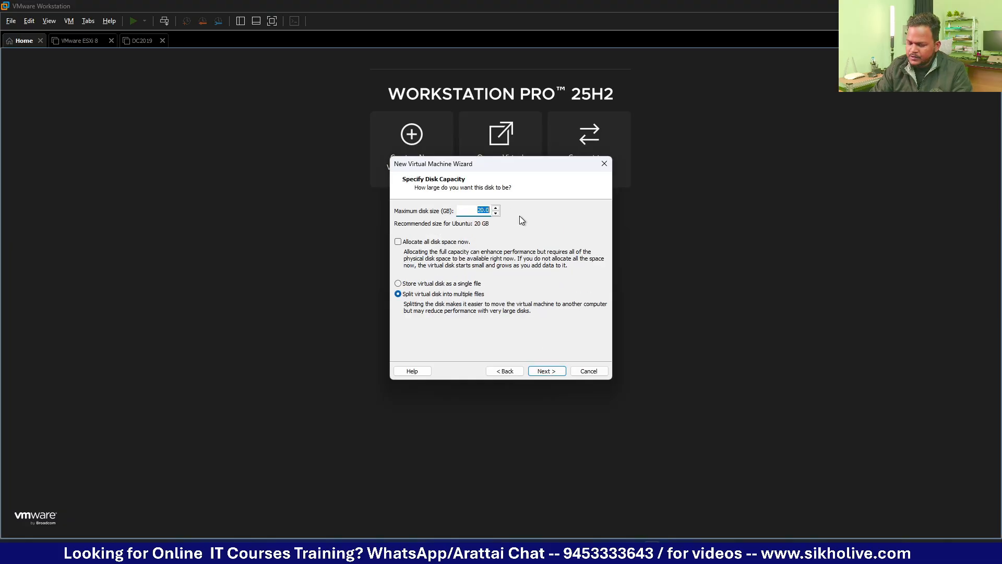
type("35")
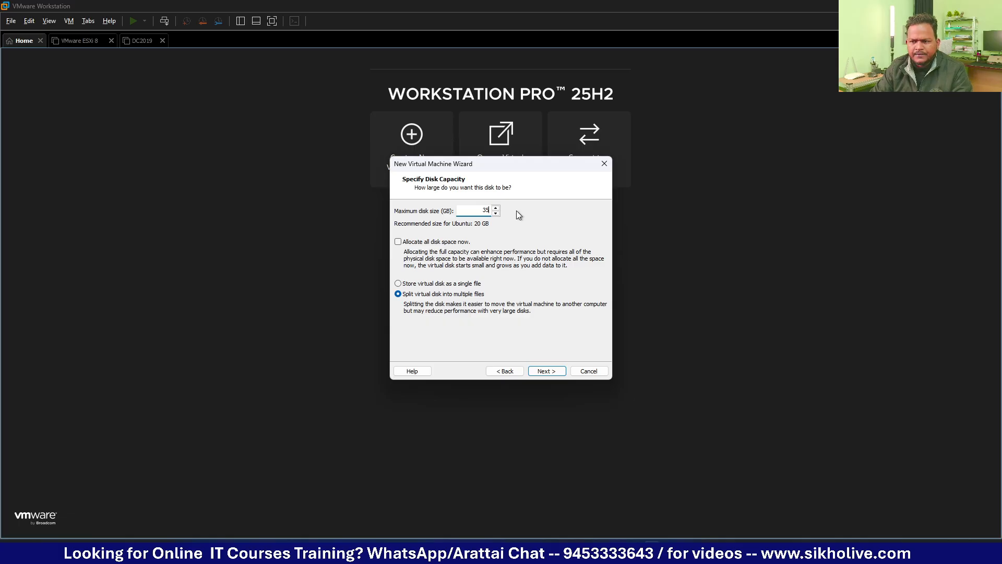
left_click(399, 284)
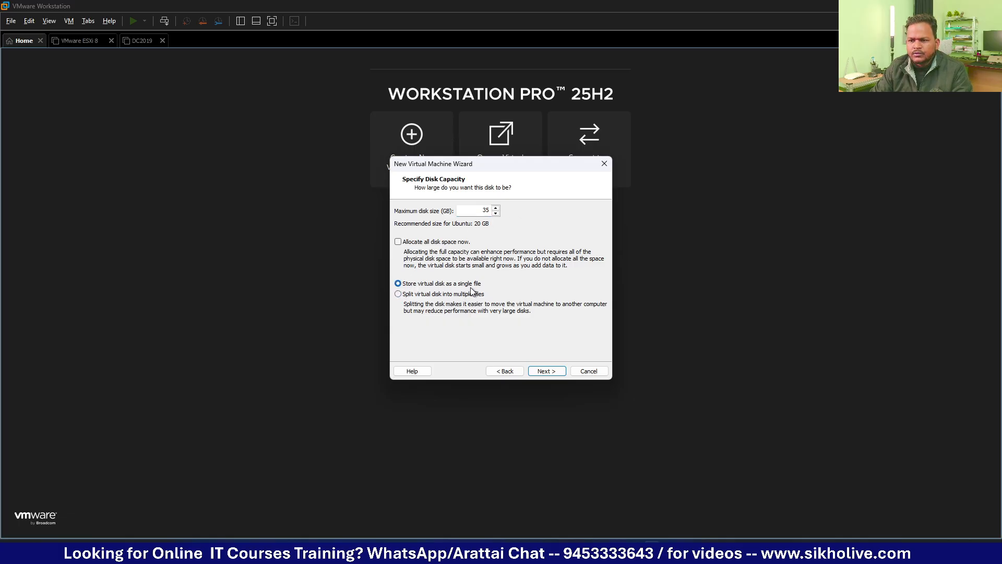
left_click(548, 374)
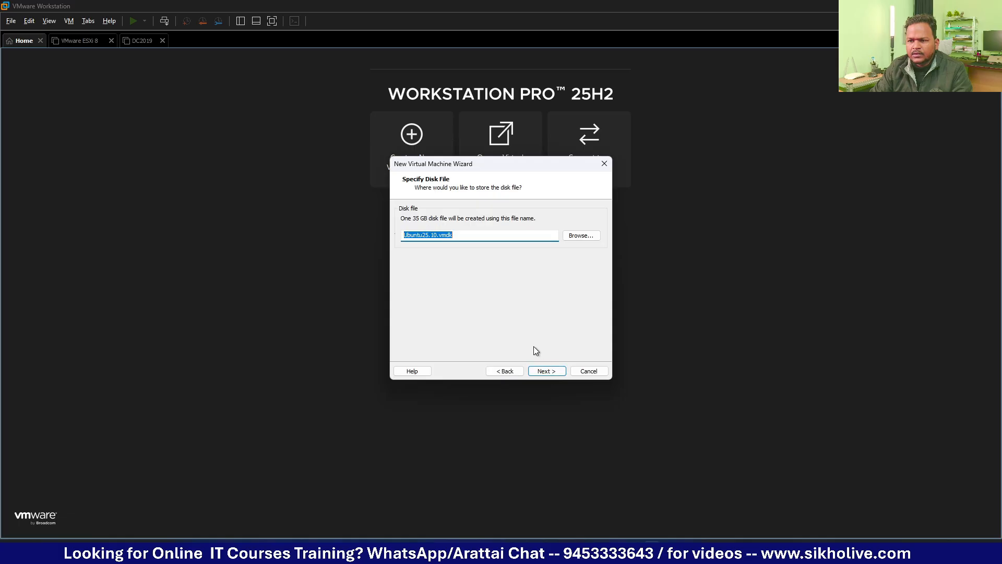
left_click(545, 372)
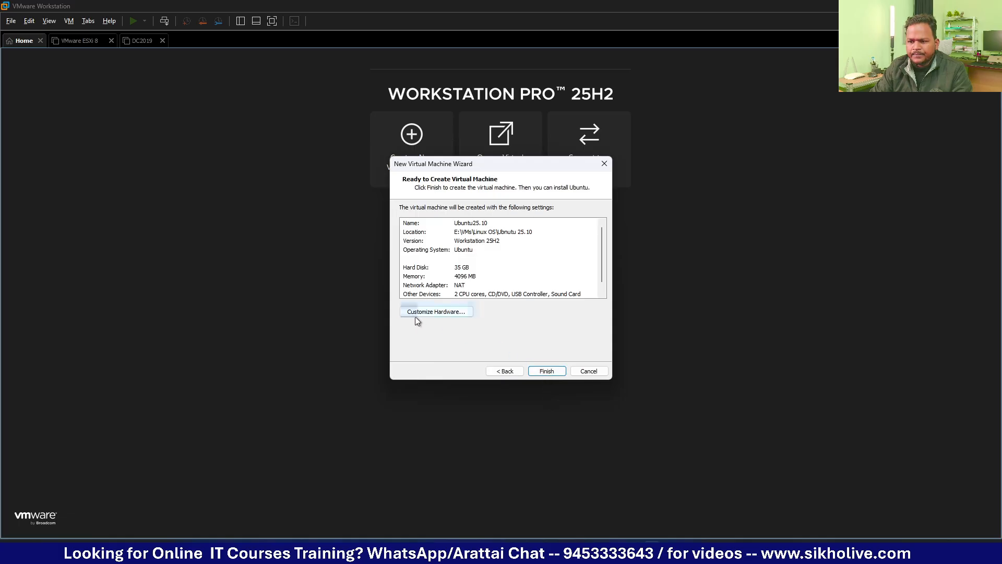
left_click(421, 315)
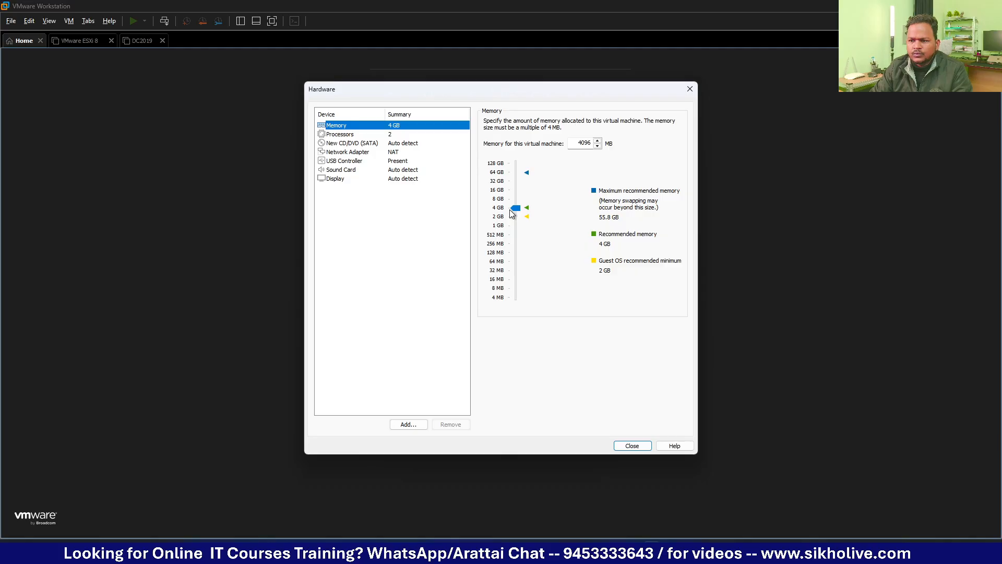
Step: Load the ubuntu-25.10-desktop-amd64 ISO into the CD/DVD drive and finish the wizard
left_click(396, 138)
left_click(368, 147)
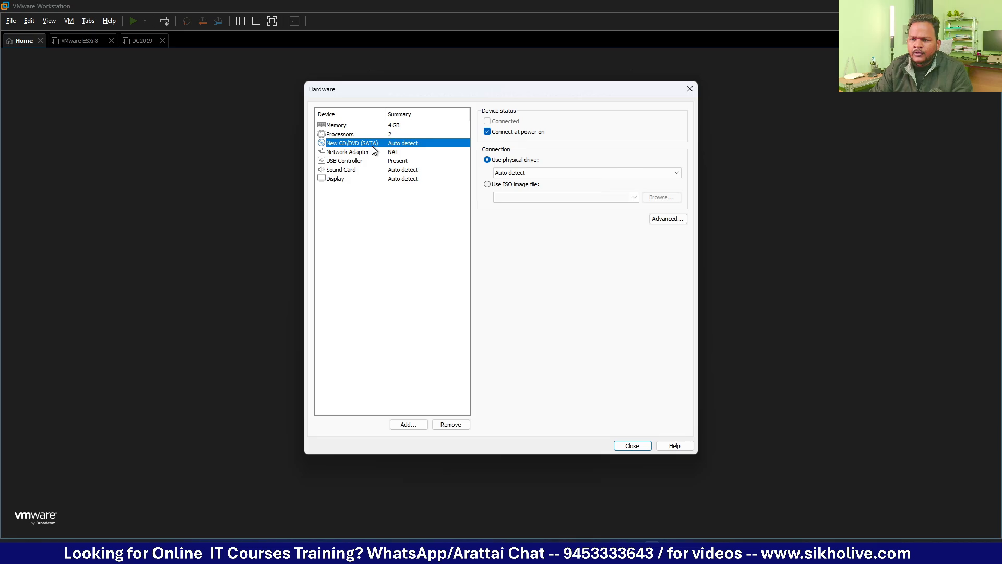
left_click(488, 186)
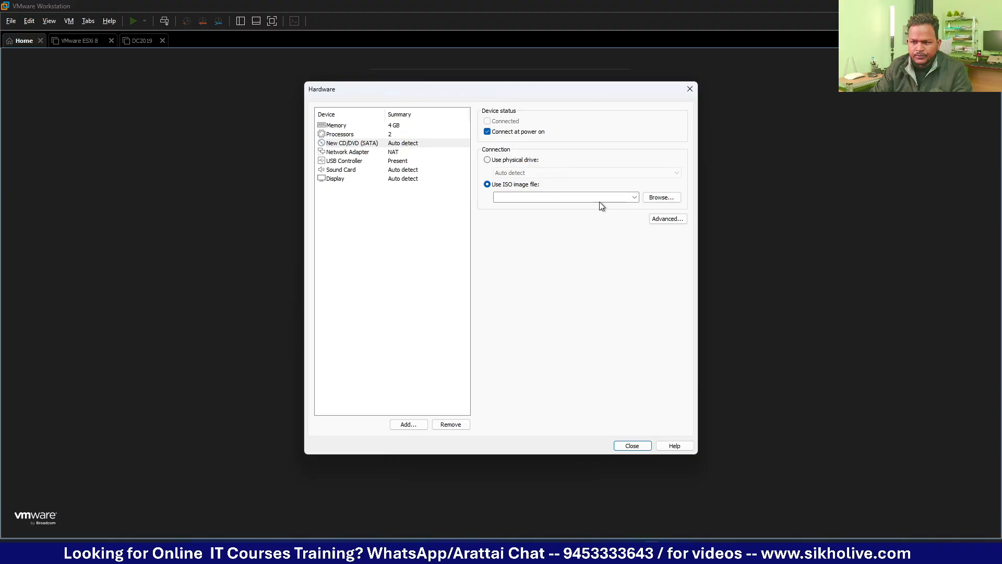
left_click(659, 202)
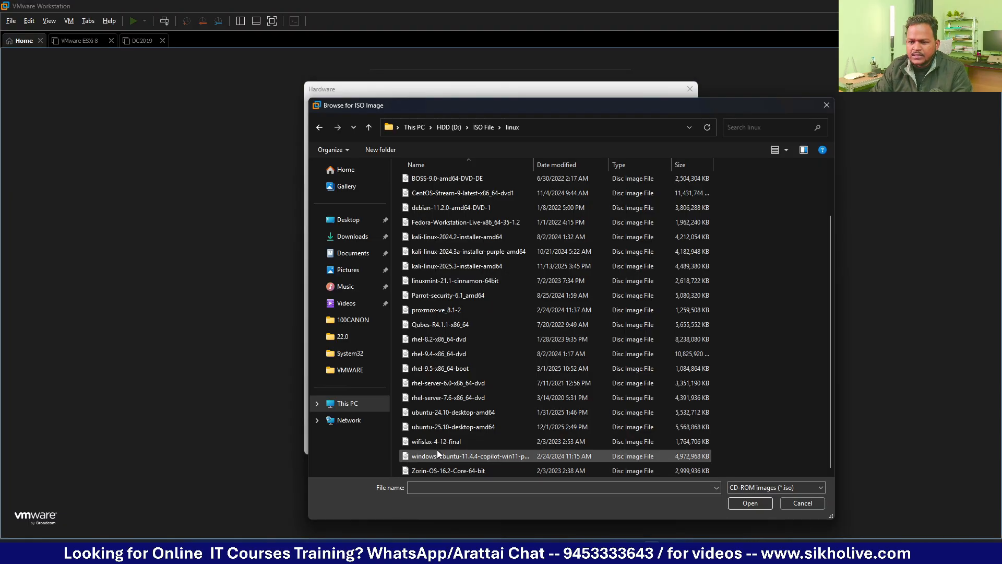
left_click(424, 427)
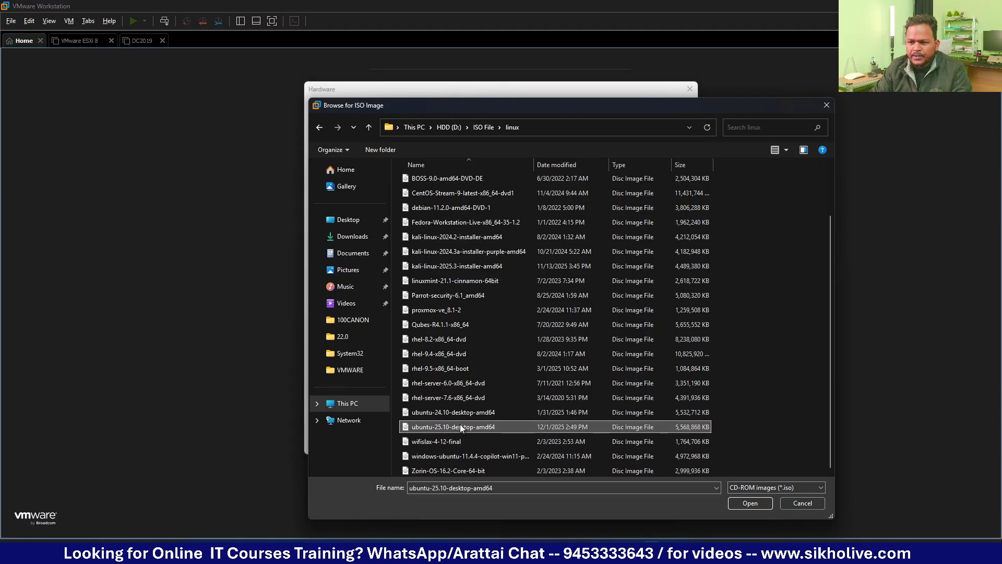
left_click(751, 502)
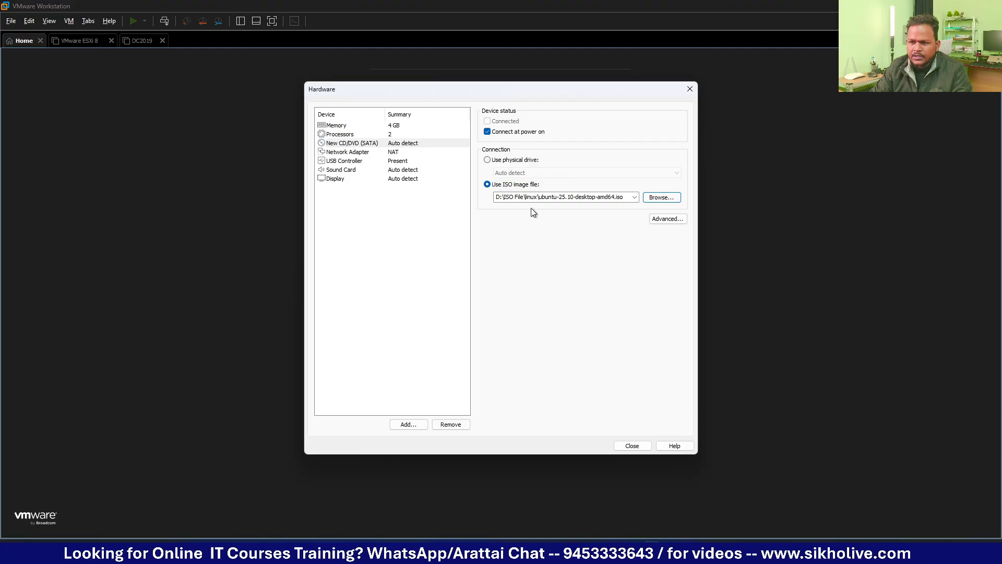
left_click(634, 445)
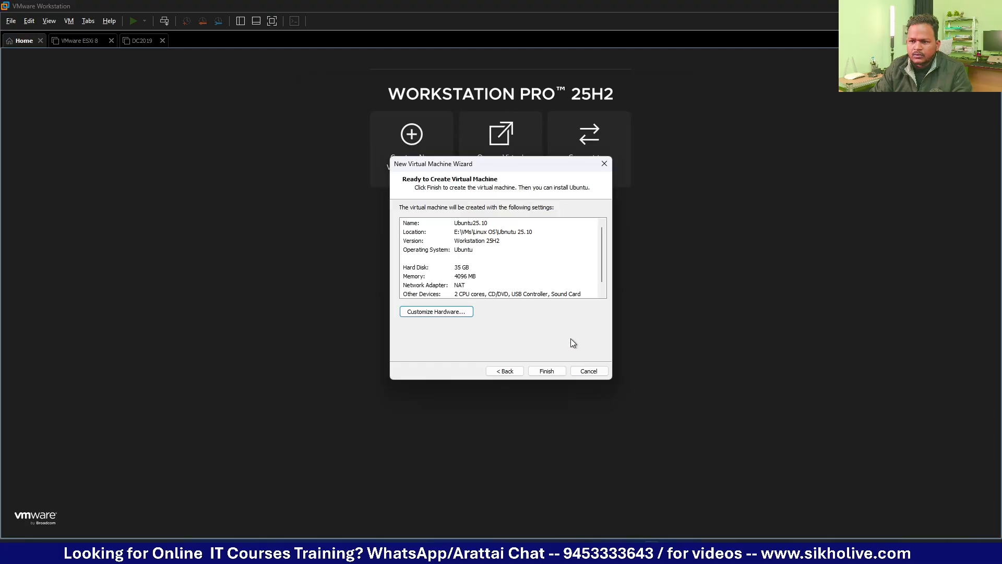
left_click(547, 371)
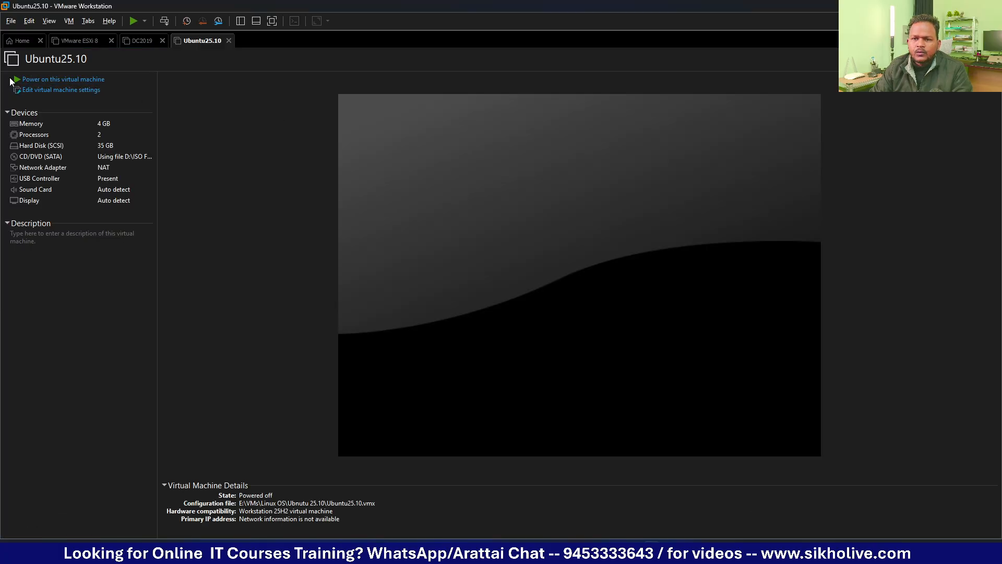
Step: Power on the Ubuntu25.10 VM and highlight Try or Install Ubuntu in the GRUB menu
left_click(44, 81)
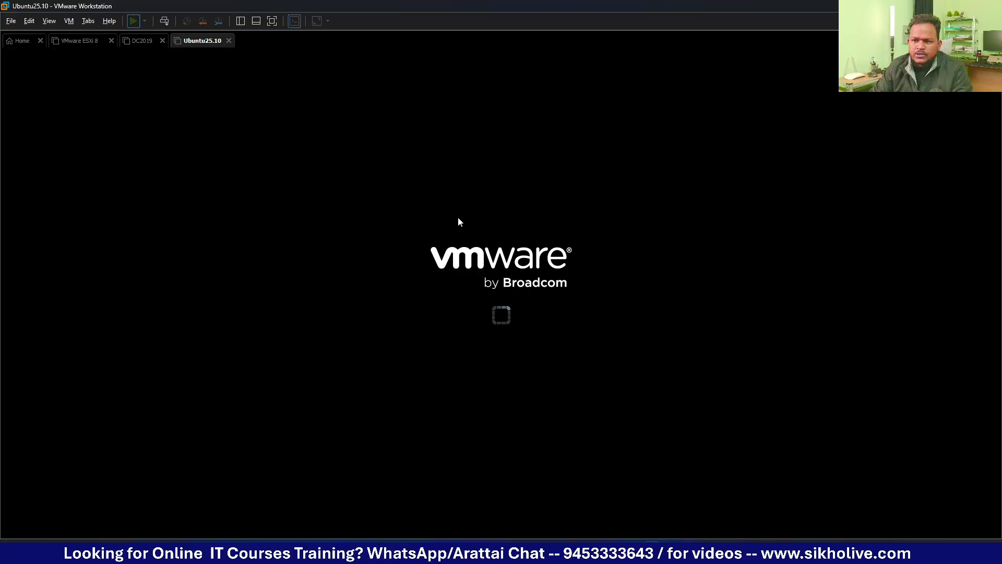
key("Down")
key("Down")
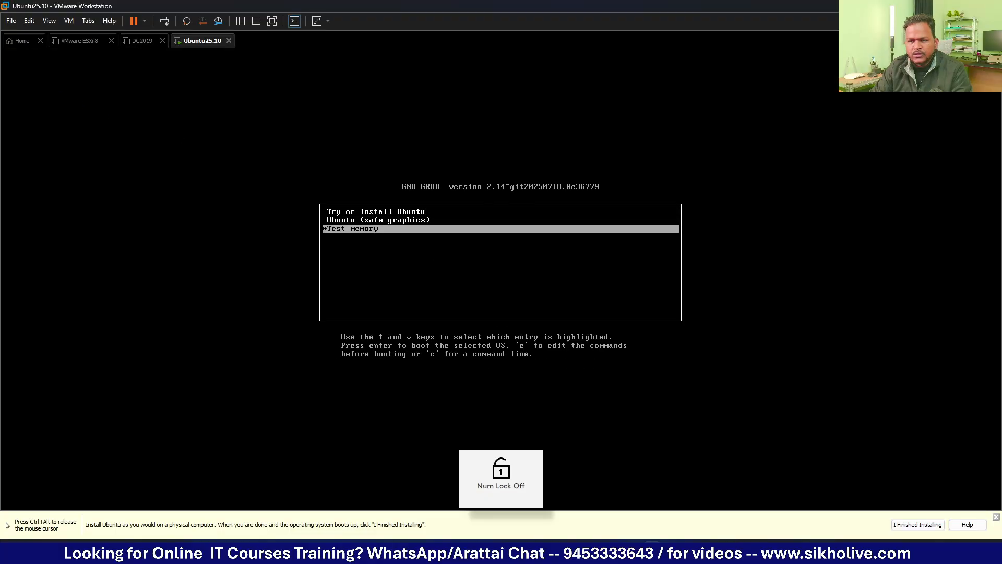
key("Up")
key("Up")
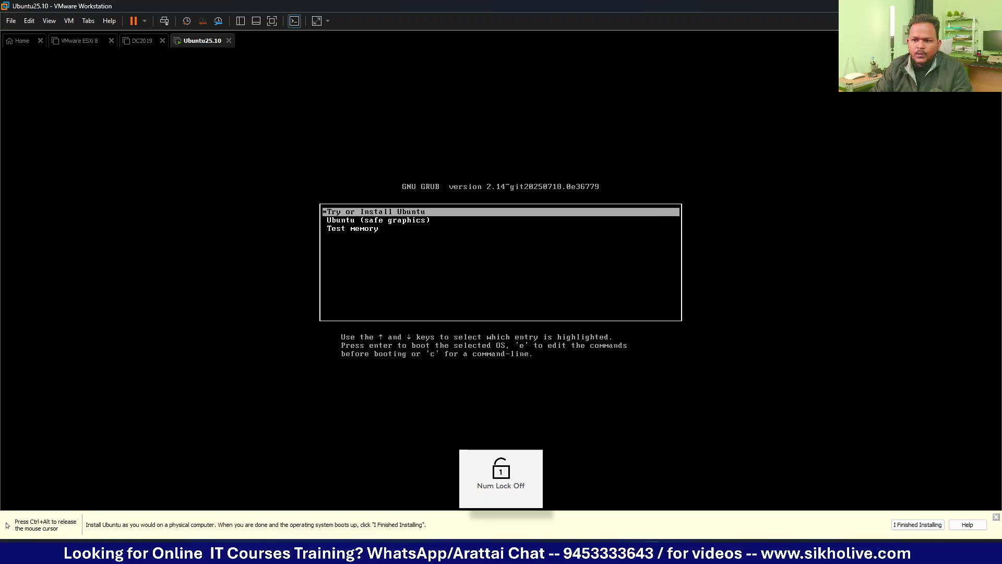
key("Num_Lock")
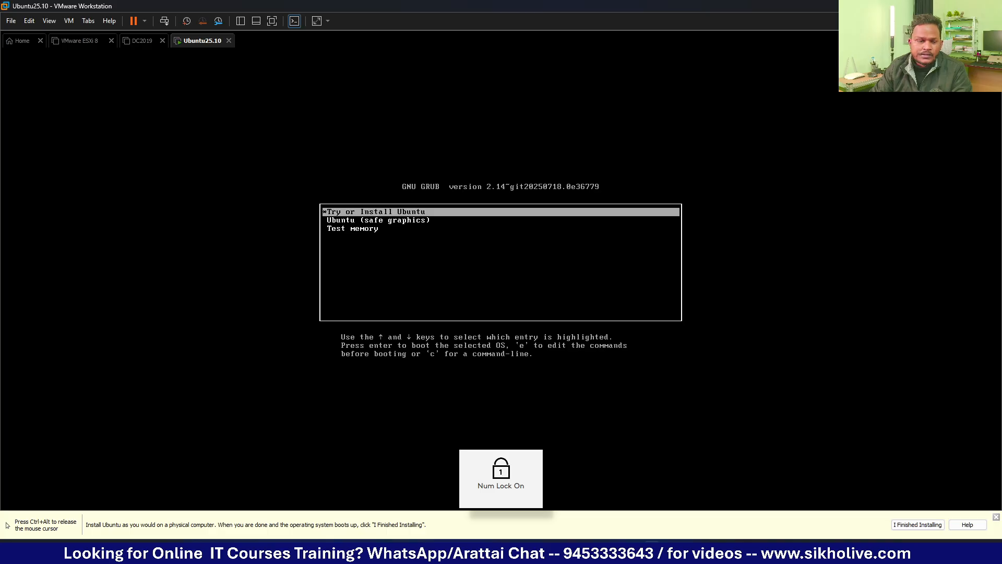
key("Down")
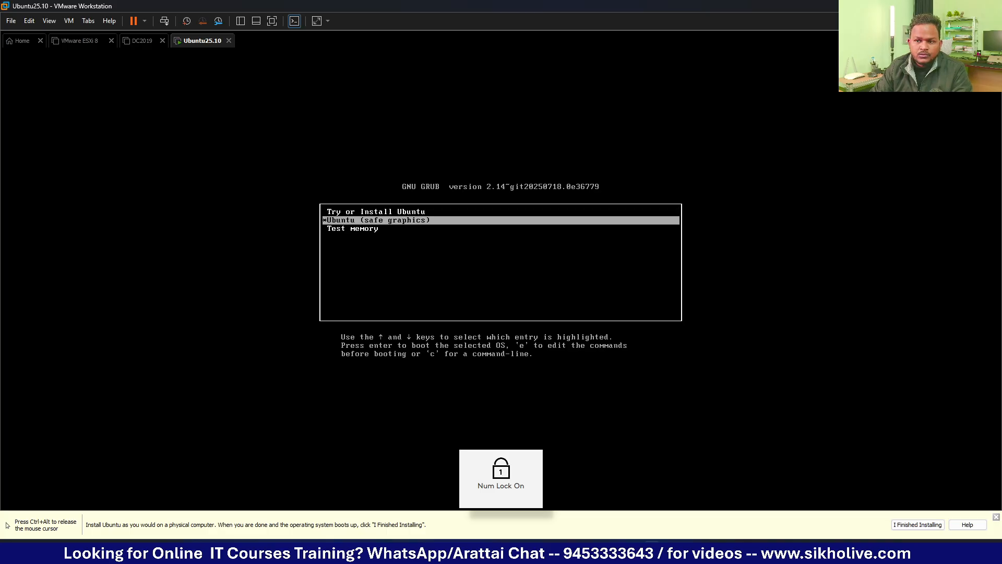
key("Up")
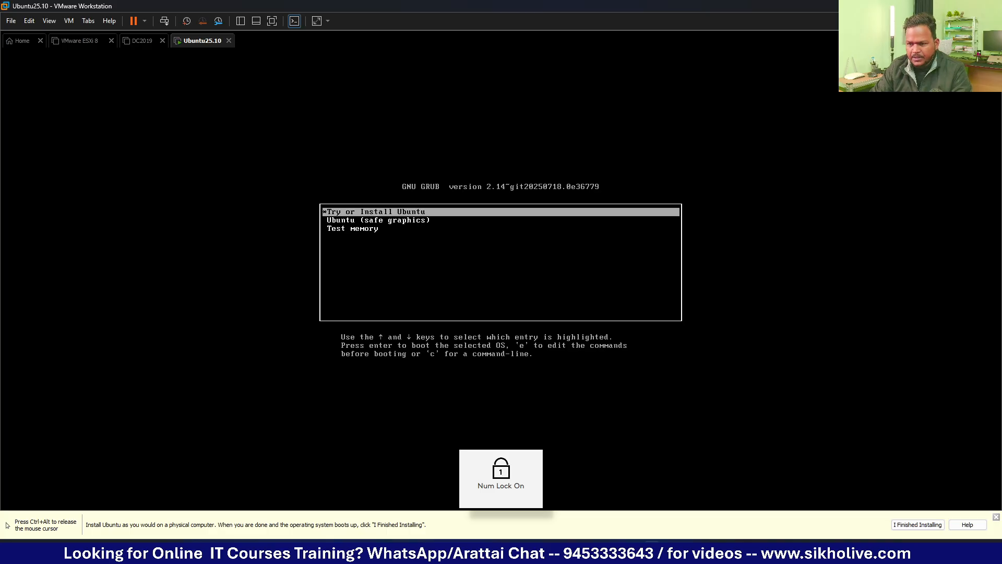
Step: Boot Try or Install Ubuntu and launch the installer from the live session's activities overview
key("Return")
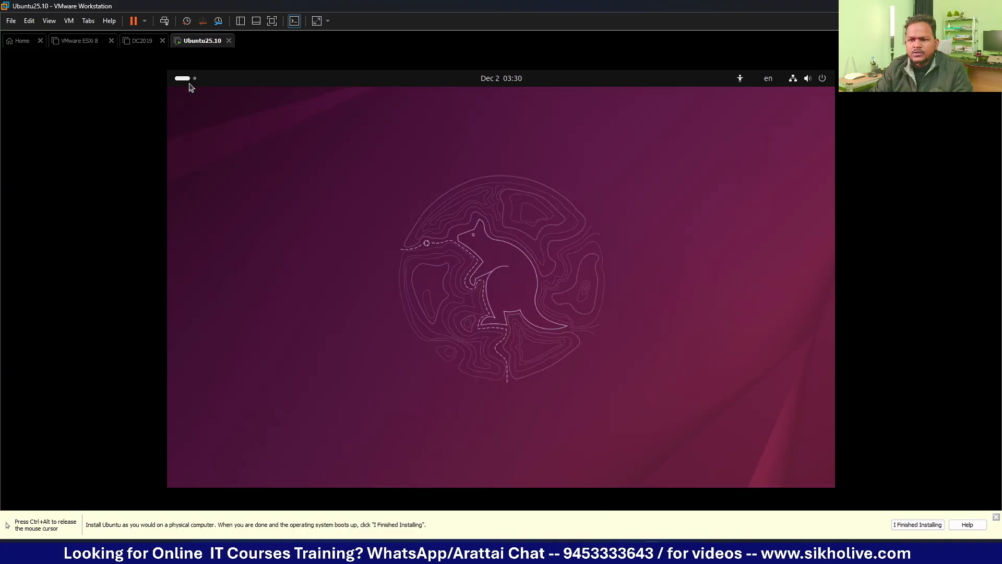
left_click(184, 80)
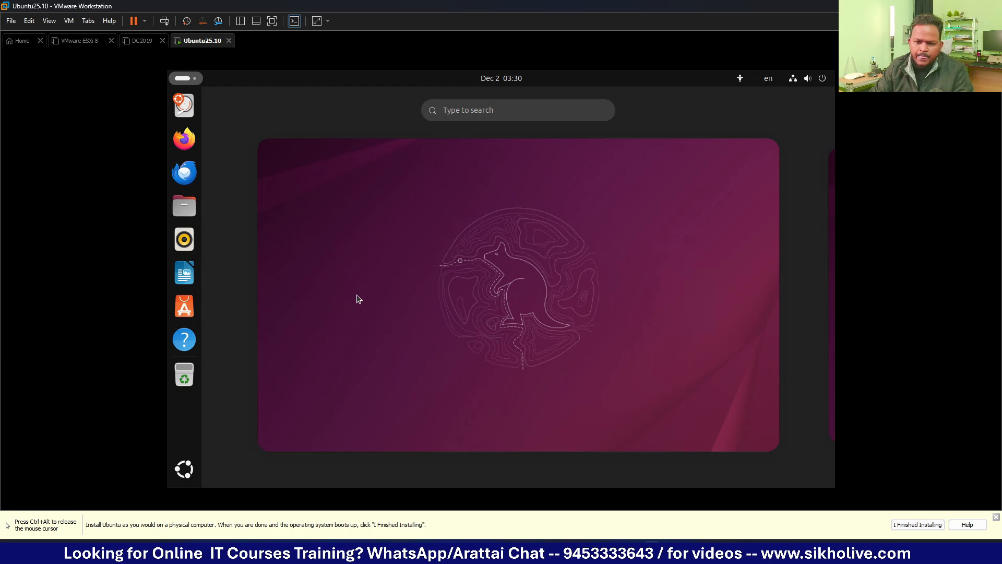
left_click(375, 309)
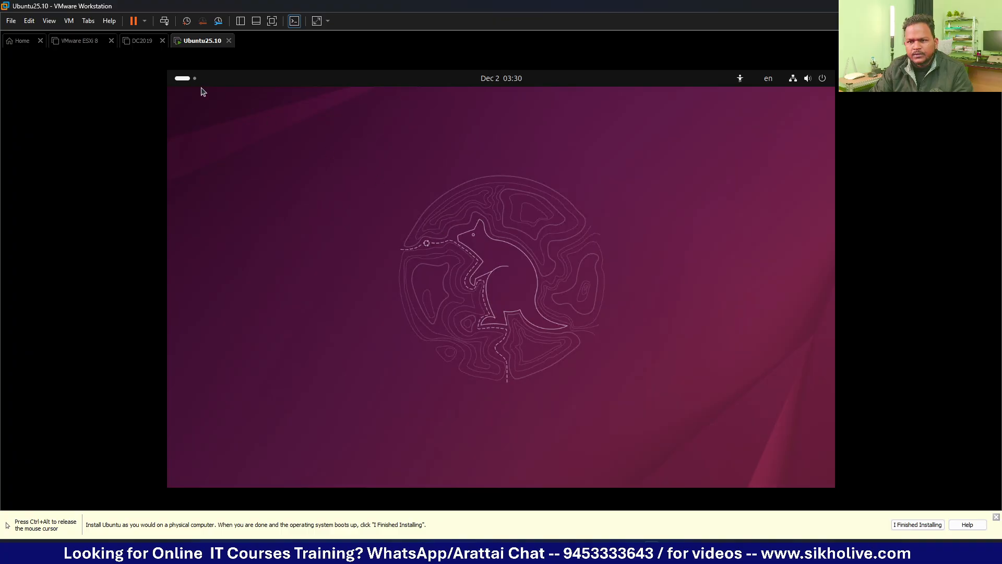
left_click(192, 81)
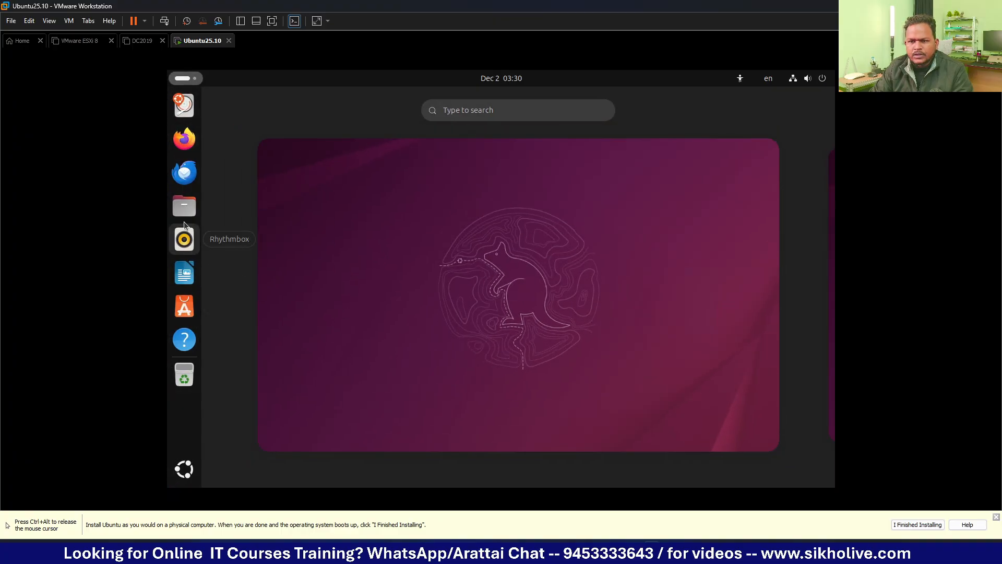
left_click(183, 110)
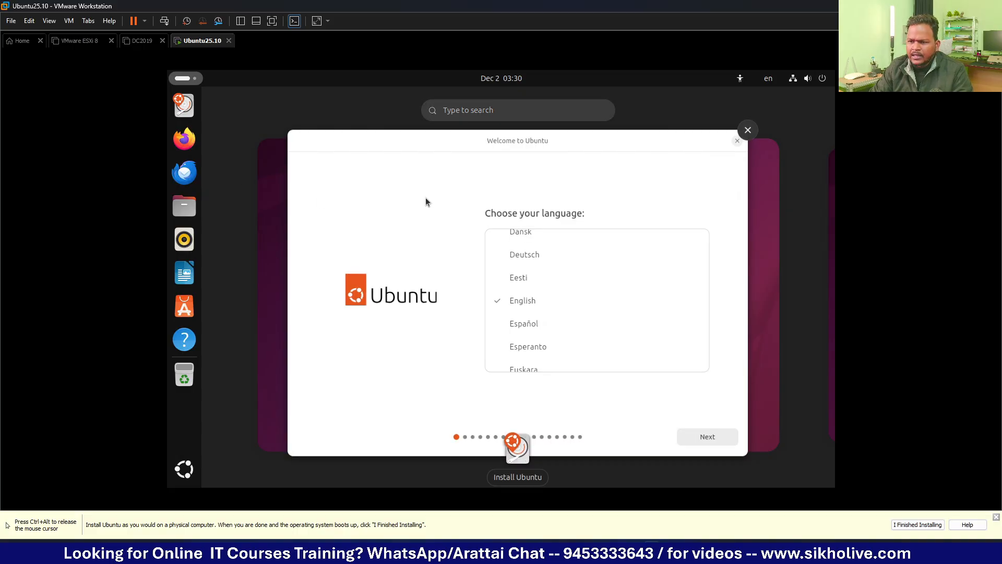
Step: Keep English, default accessibility, English (US) keyboard and the wired connection in the installer
left_click(403, 144)
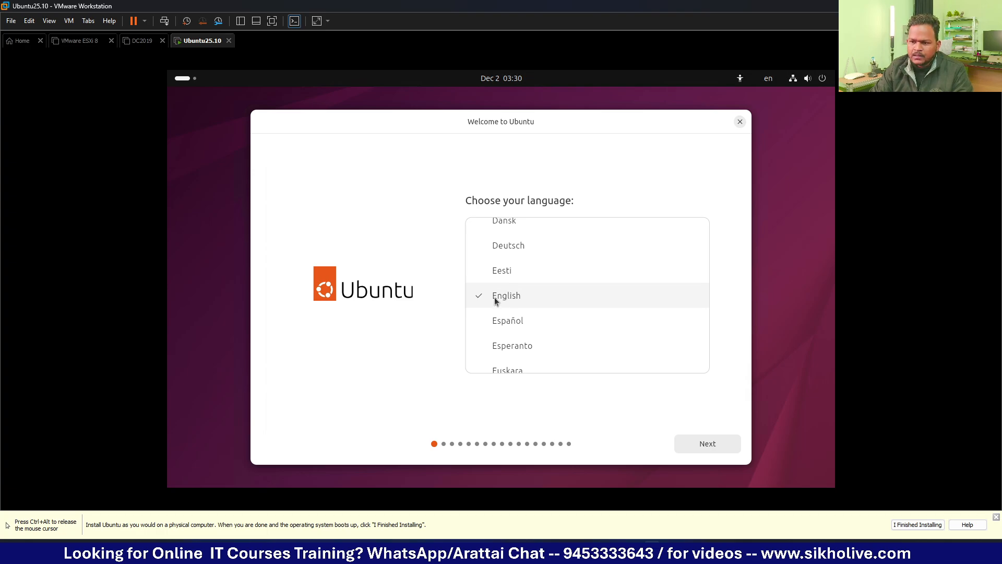
left_click(708, 448)
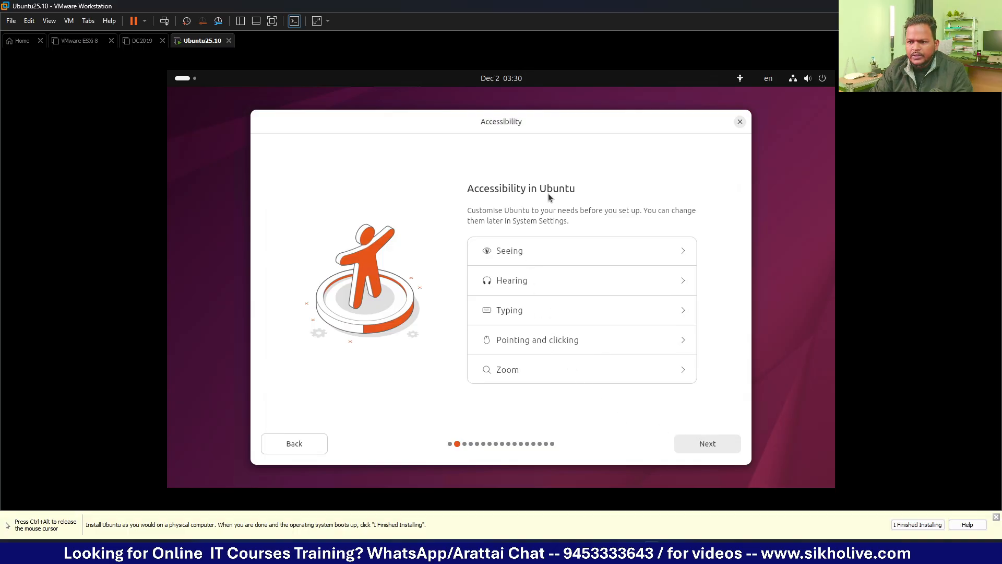
left_click(705, 447)
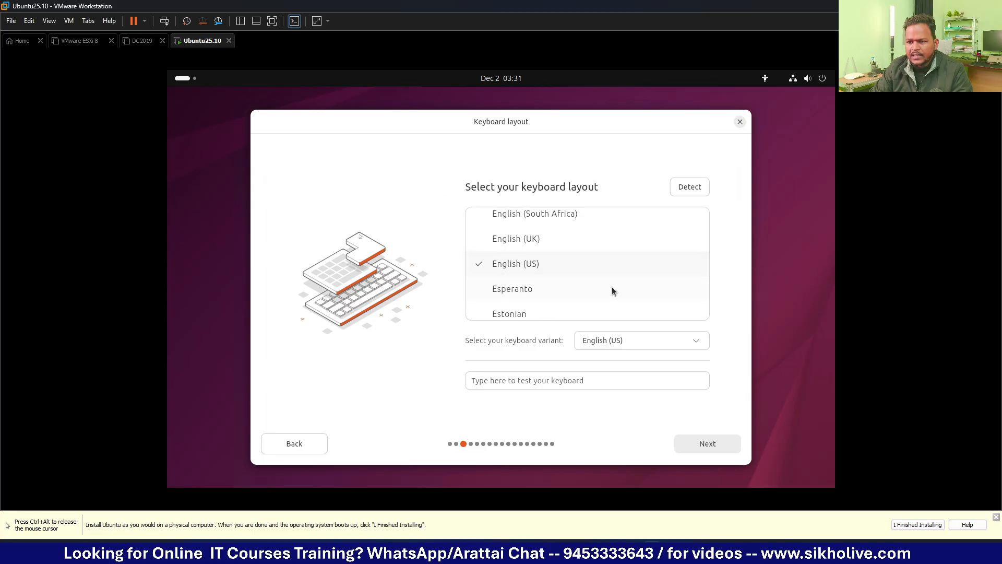
left_click(707, 445)
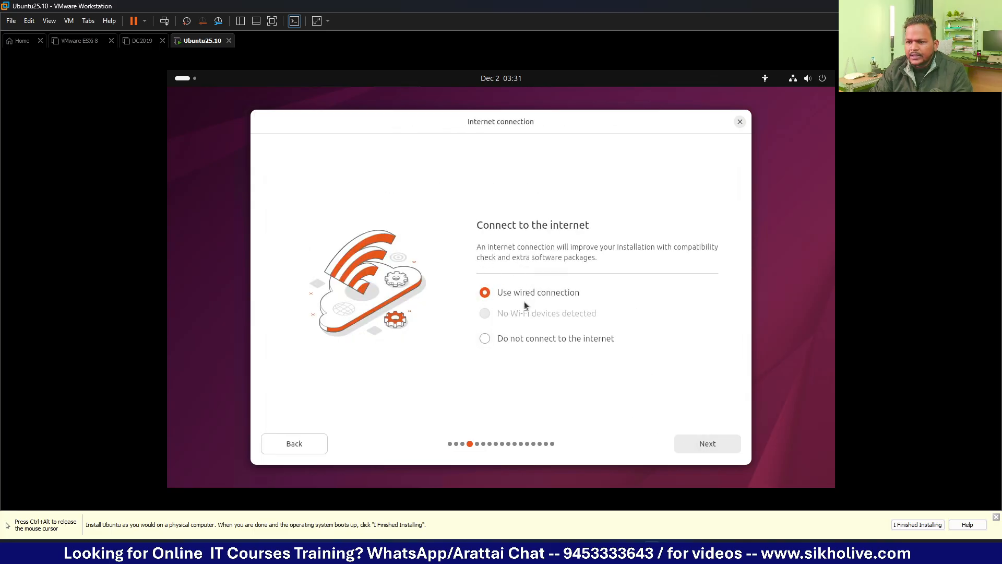
left_click(704, 446)
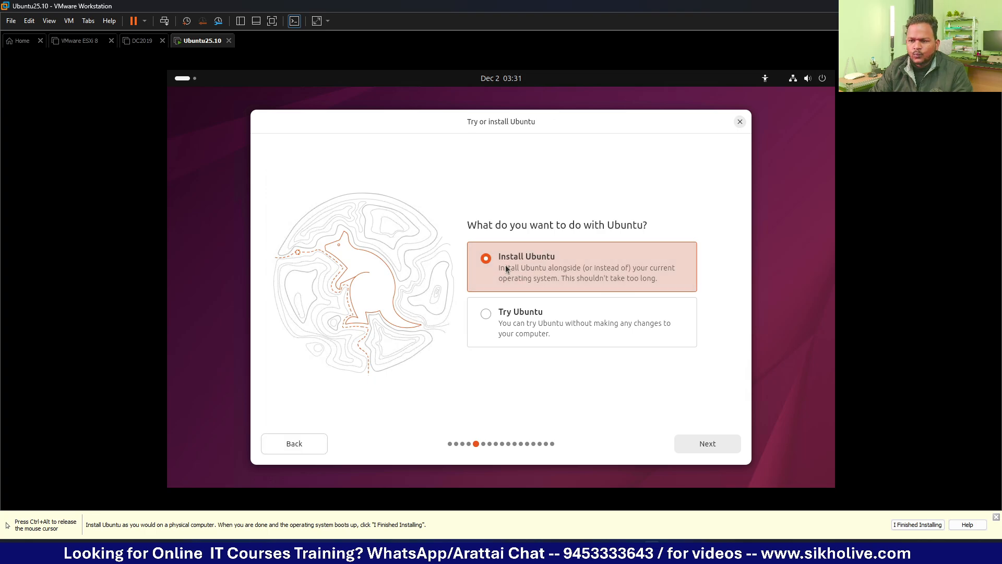
Step: Choose Install Ubuntu, then Interactive installation instead of autoinstall, and continue
left_click(706, 445)
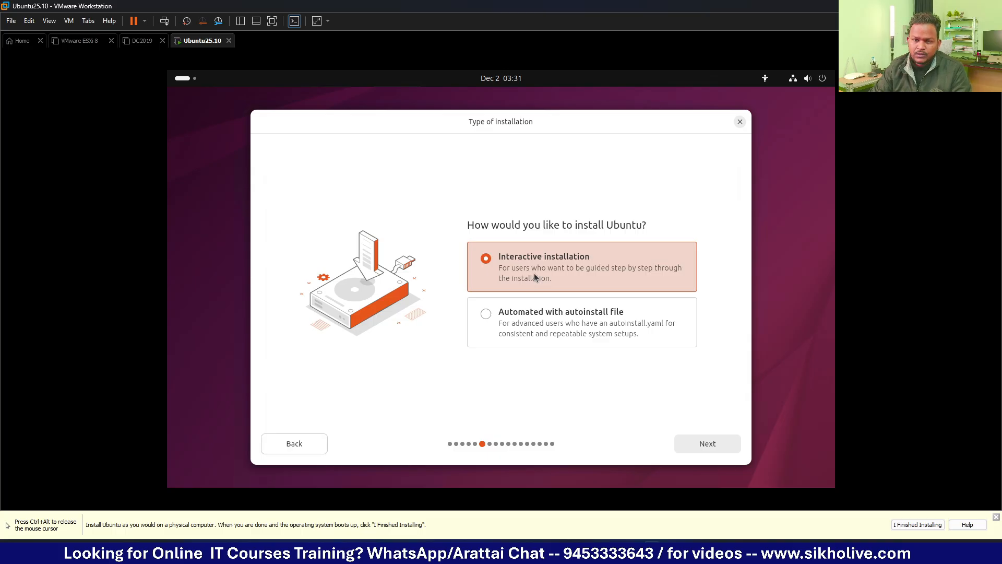
left_click(542, 327)
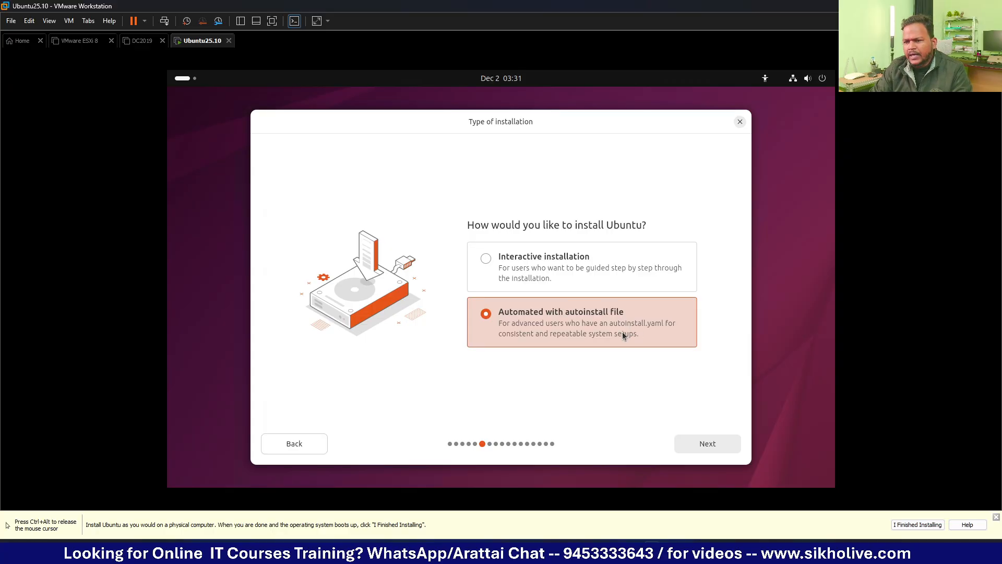
left_click(522, 273)
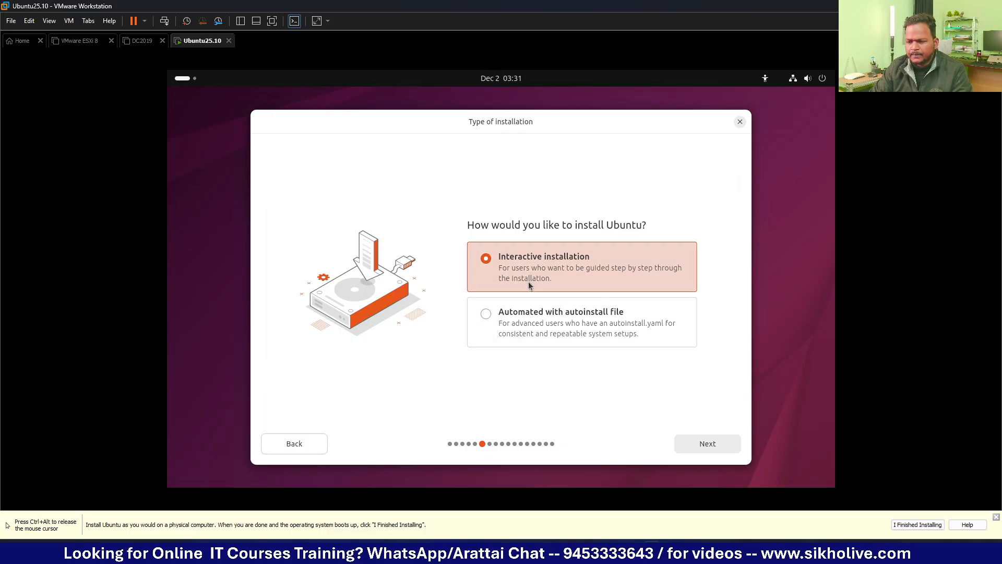
left_click(694, 445)
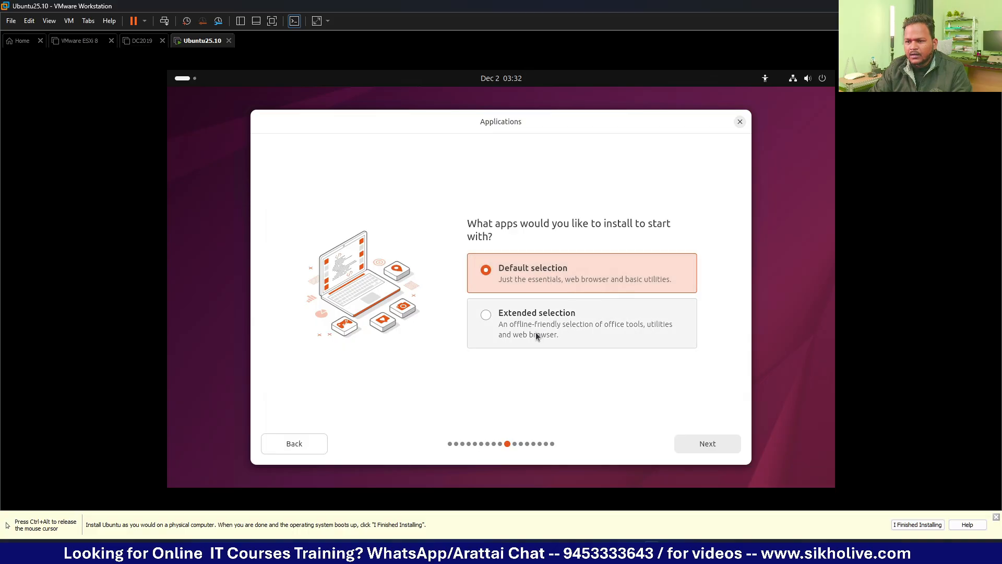
Step: Keep Default selection, add media-format support, erase disk without encryption, and continue
left_click(711, 445)
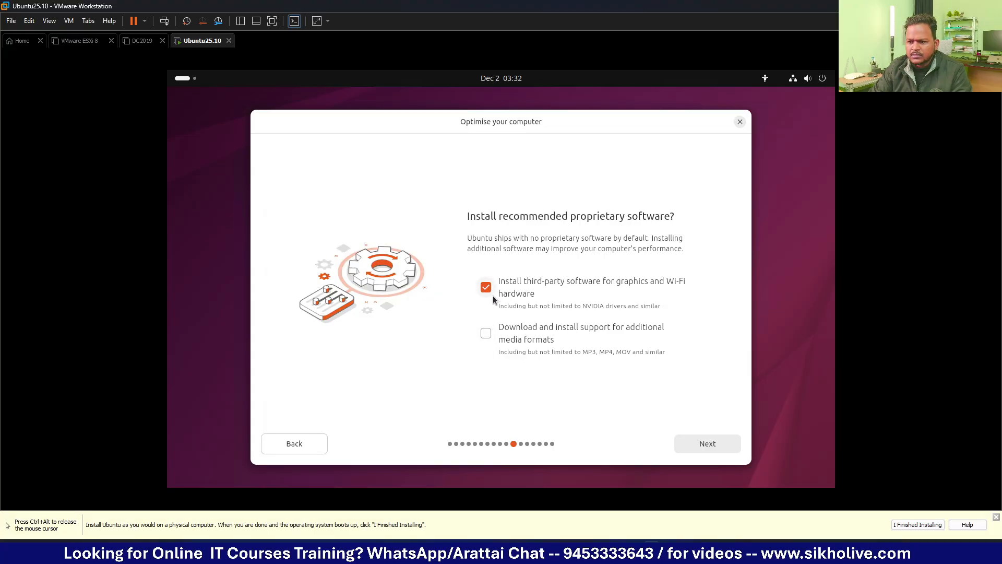
left_click(487, 334)
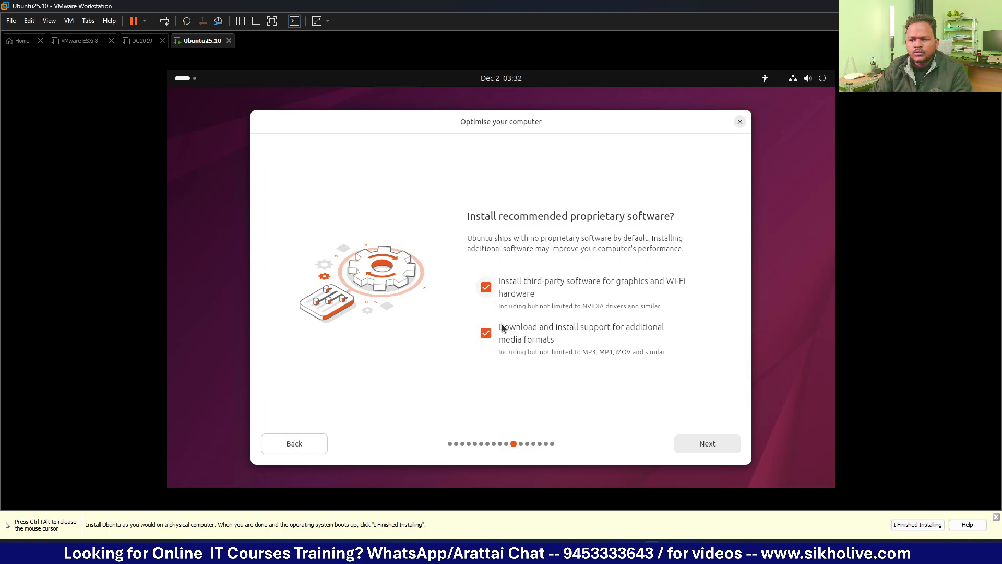
left_click(699, 443)
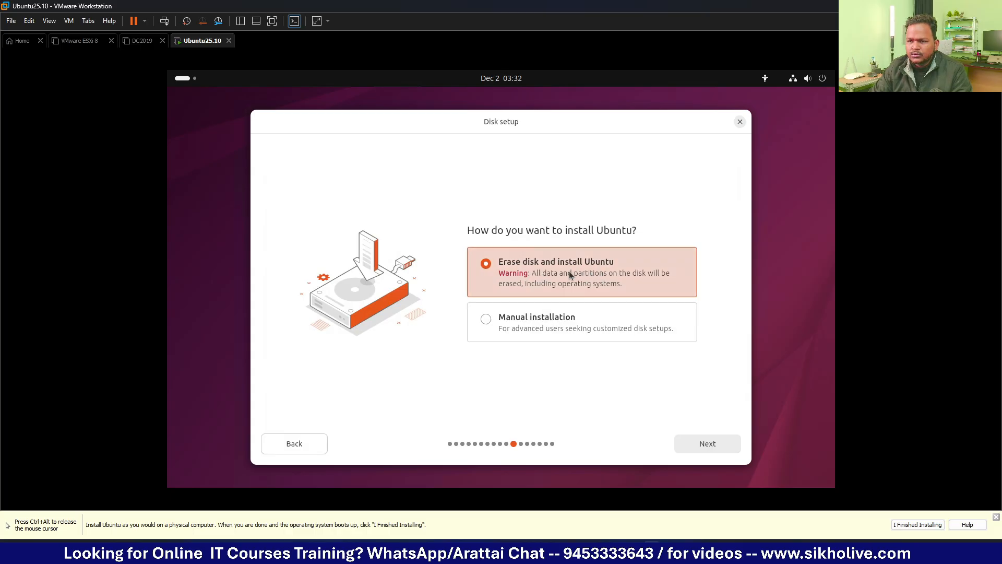
left_click(701, 439)
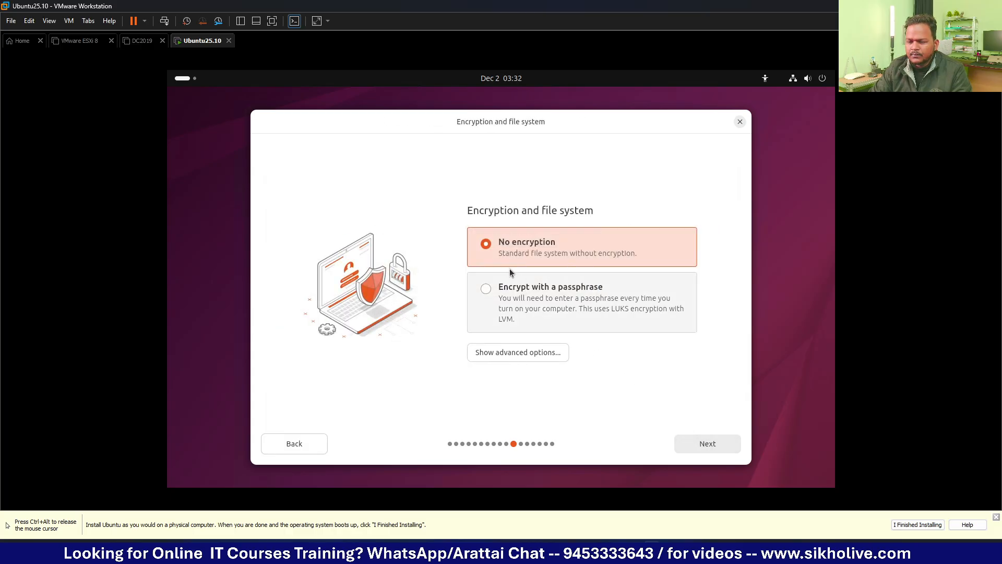
left_click(721, 444)
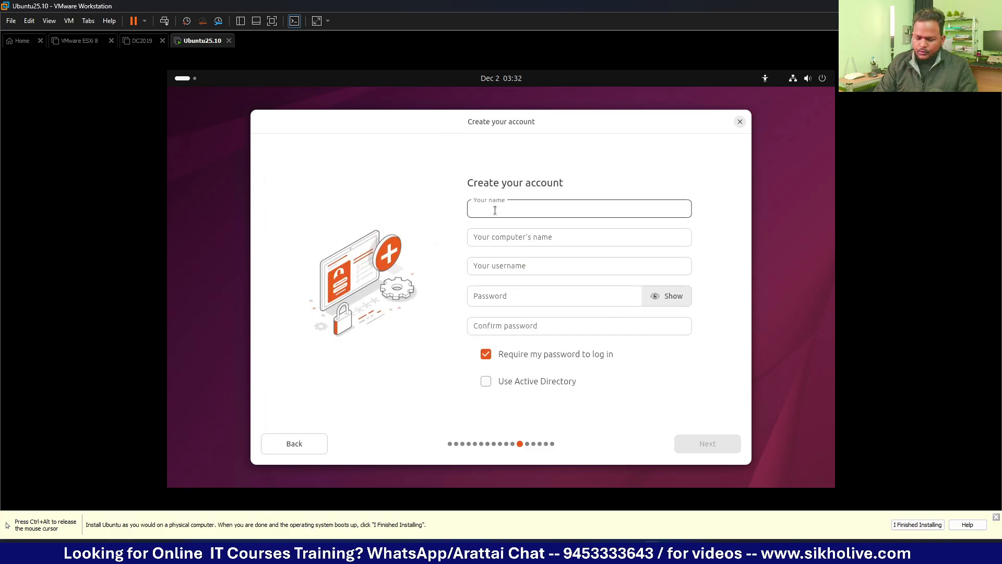
Step: Enter the user's name in Your name, correcting a typo
type("sk")
key("BackSpace")
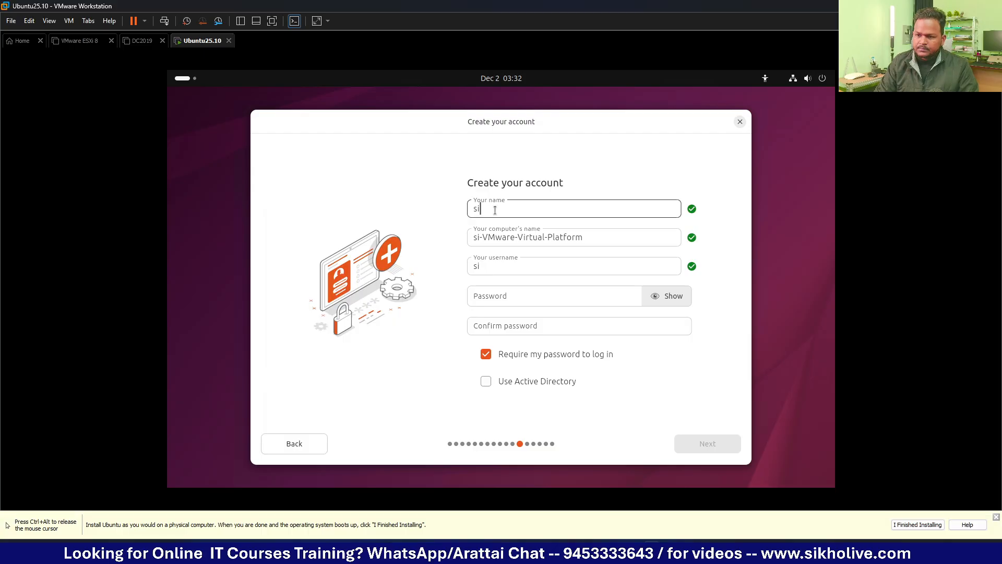
key("BackSpace")
type("shesh")
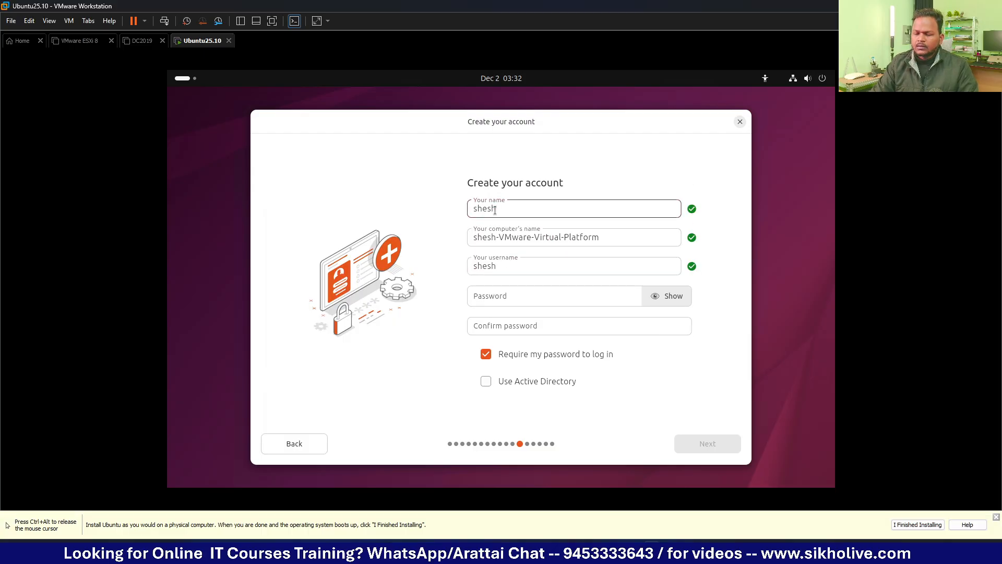
Step: Type the account password into Password and Confirm password
left_click(513, 292)
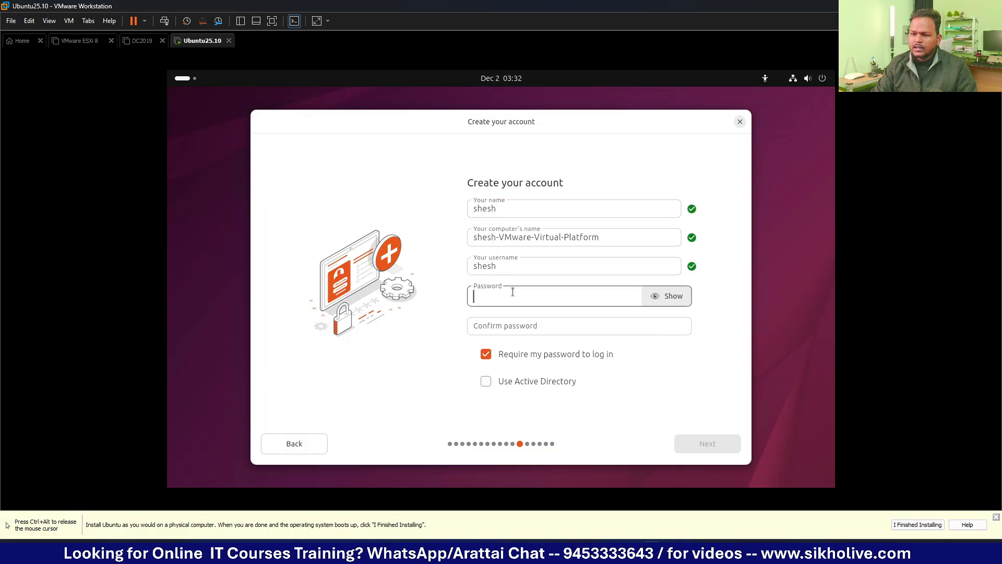
type("123456")
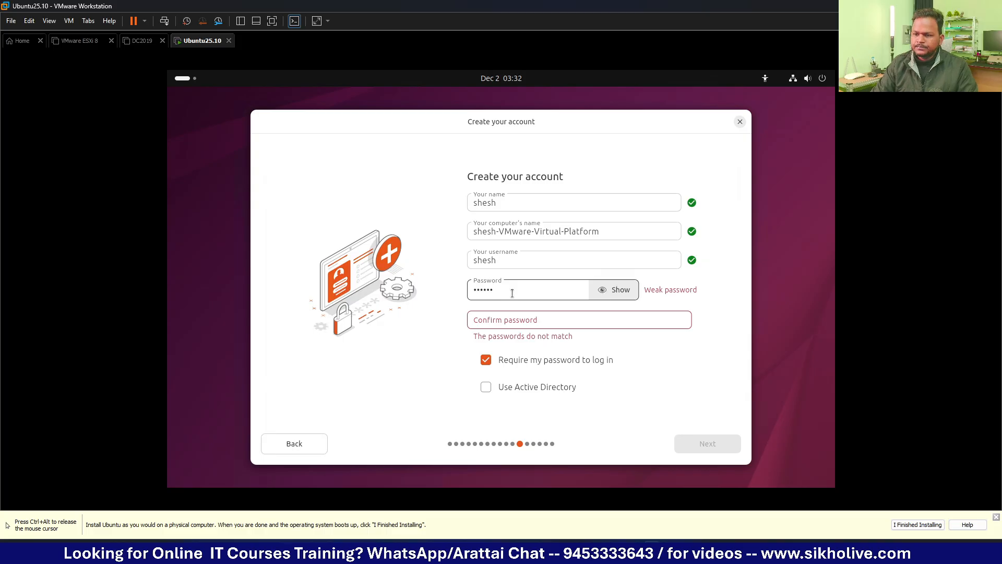
left_click(517, 319)
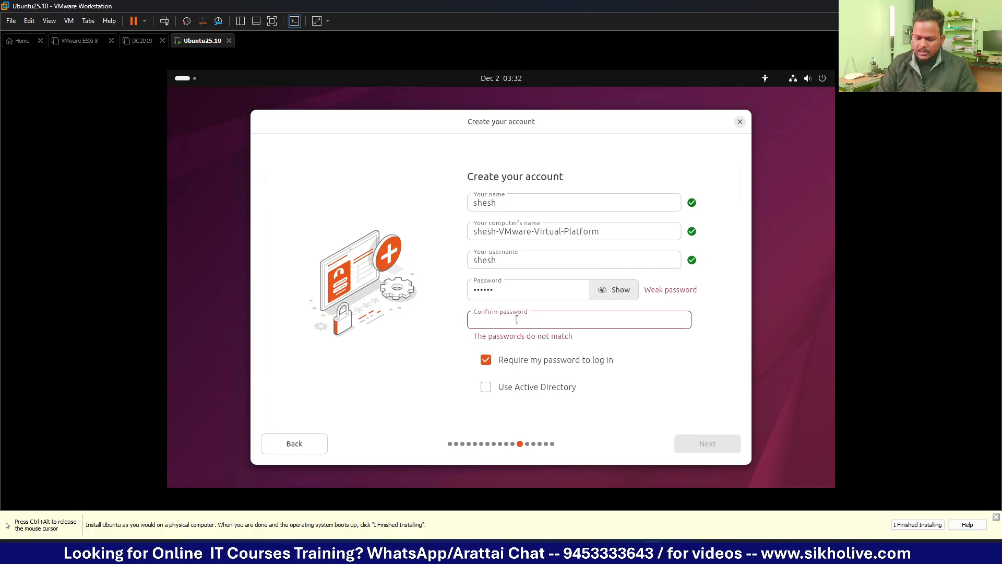
type("123456")
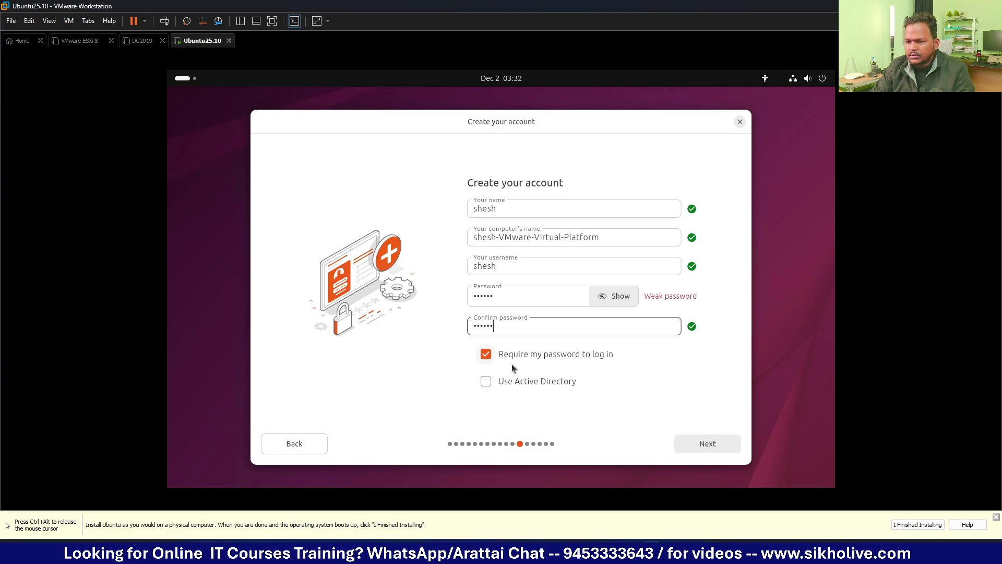
Step: Submit the account, accept the Mumbai timezone, and start the Ubuntu installation
left_click(708, 445)
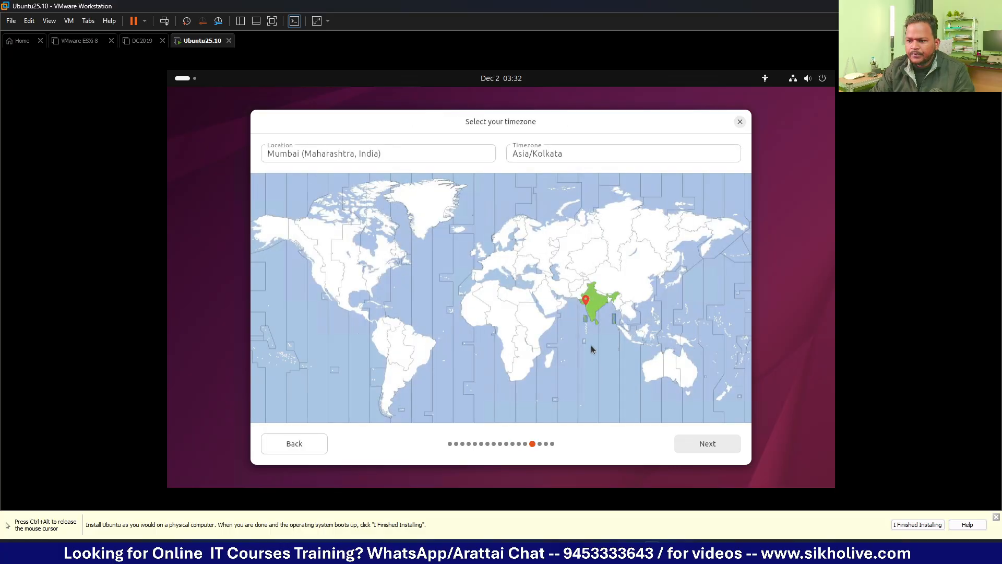
left_click(719, 444)
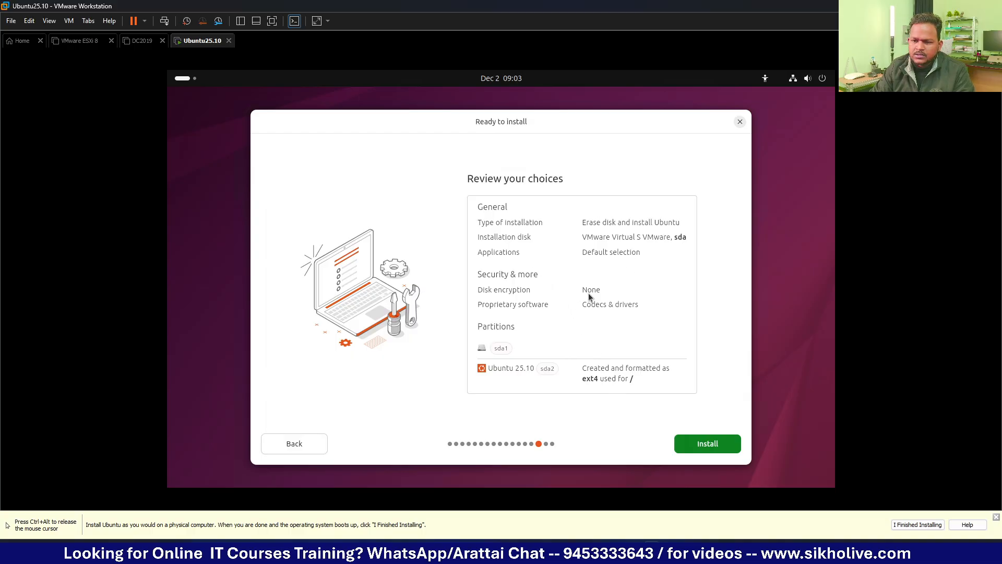
left_click(704, 443)
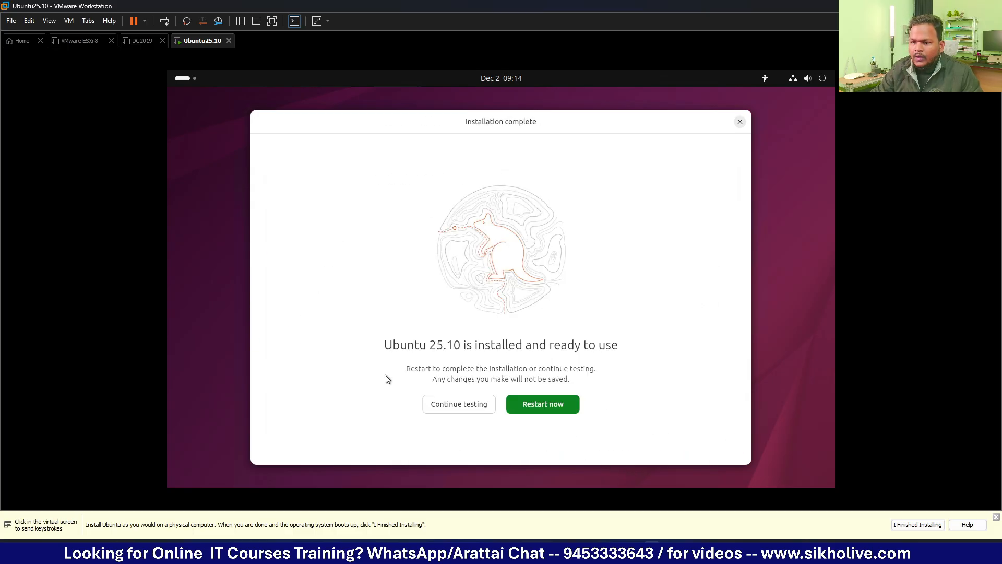
Step: Restart into installed Ubuntu, sign in with the account password, and show the app grid
left_click(405, 327)
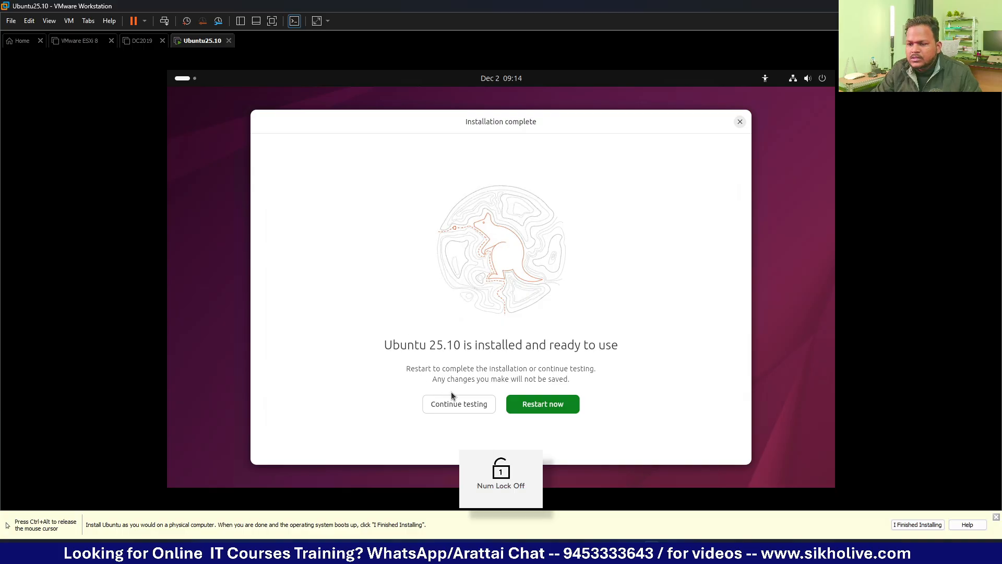
left_click(544, 406)
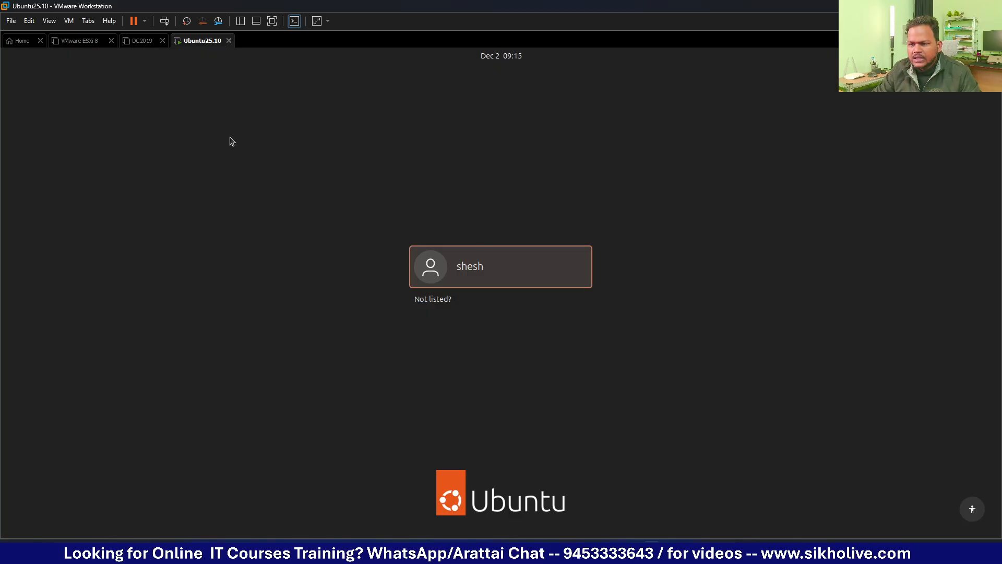
left_click(466, 268)
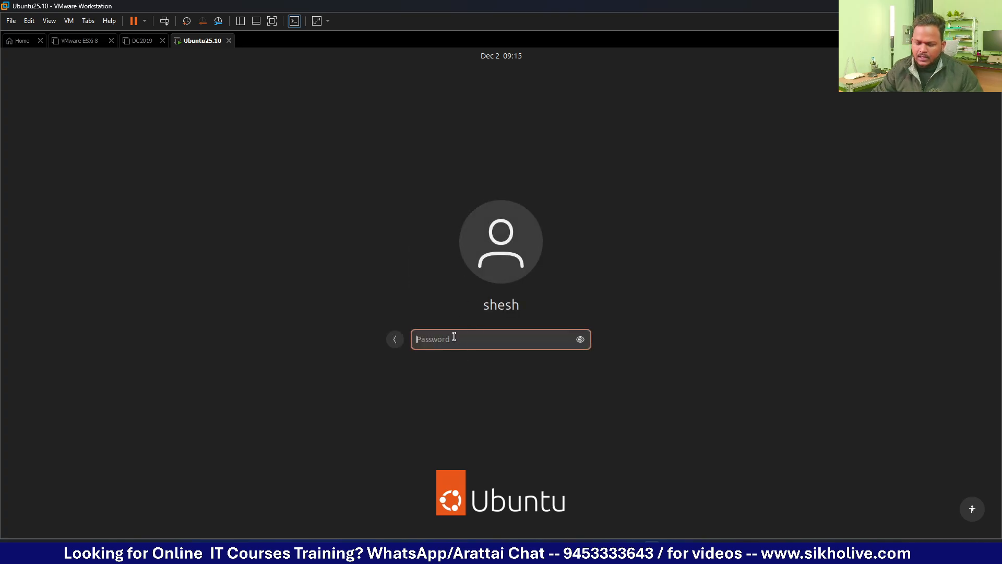
type("********")
key("Return")
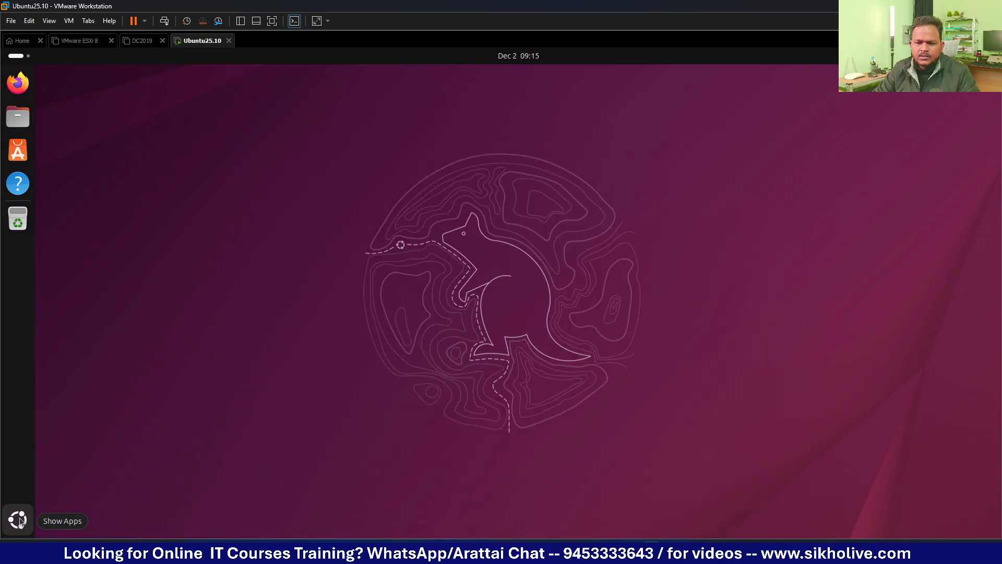
left_click(18, 520)
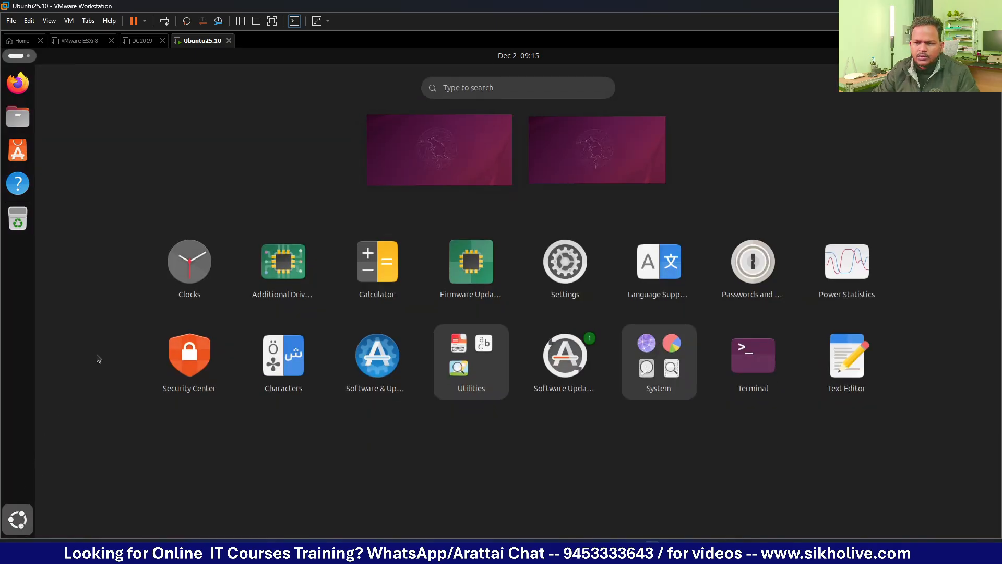